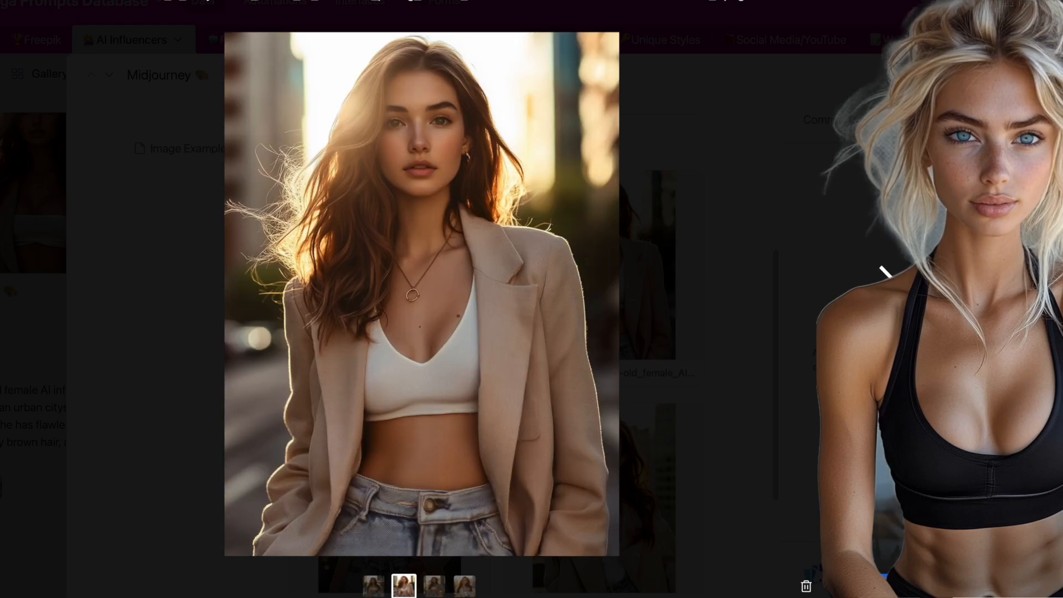
Browse the AI Influencers prompt gallery cards in the database
key("Escape")
key("Escape")
scroll(548, 344, "down", 1)
scroll(548, 344, "down", 10)
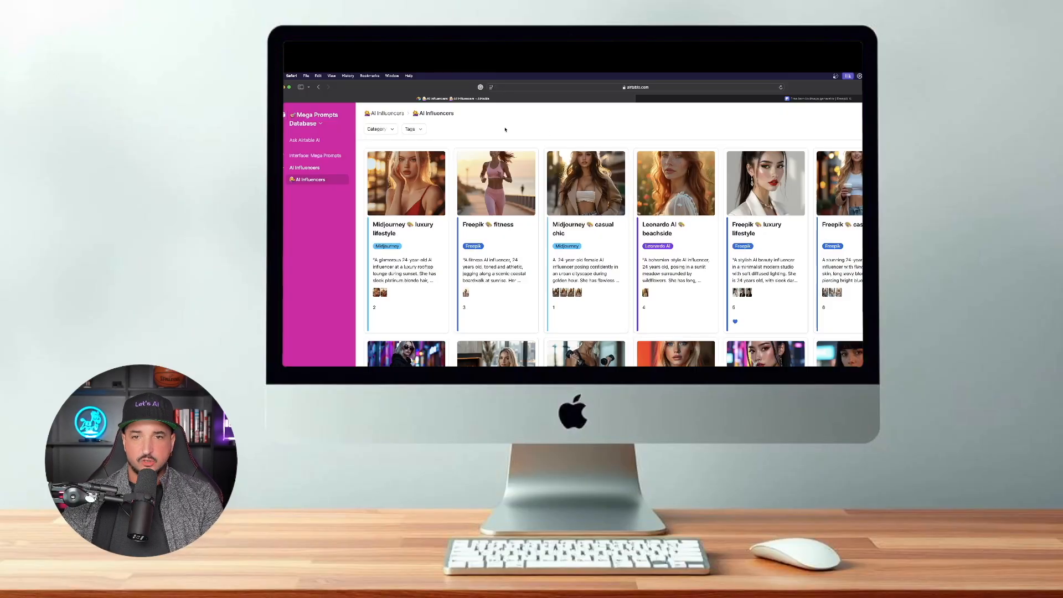
scroll(652, 317, "down", 8)
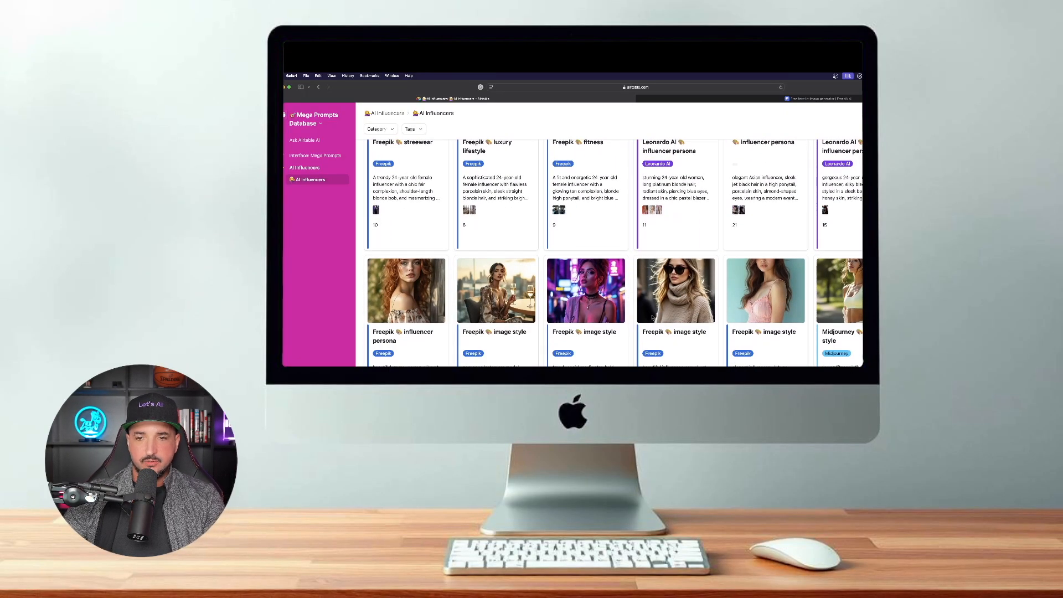
scroll(652, 317, "down", 15)
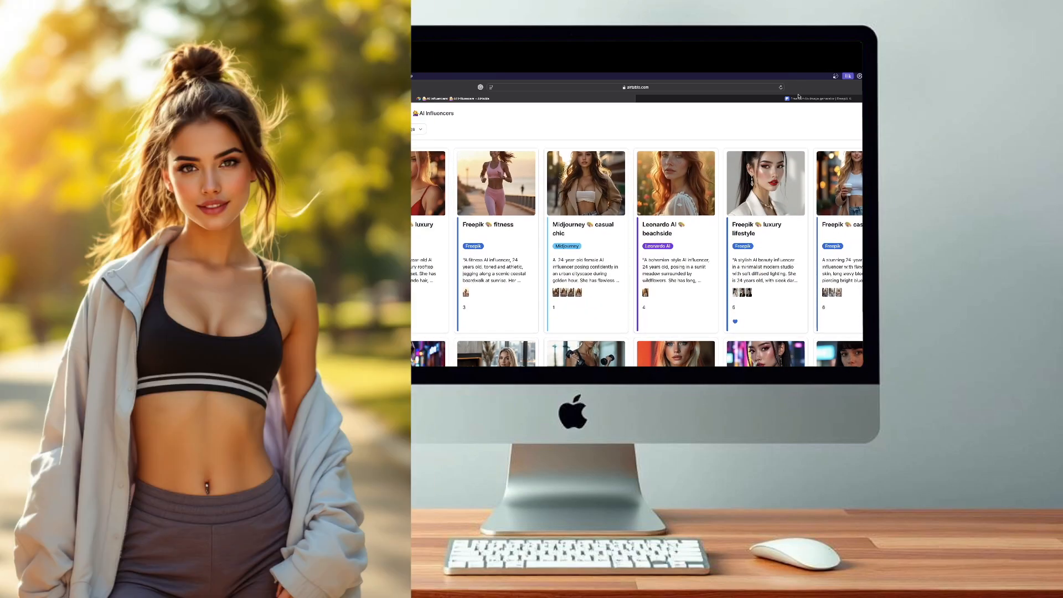
left_click(799, 99)
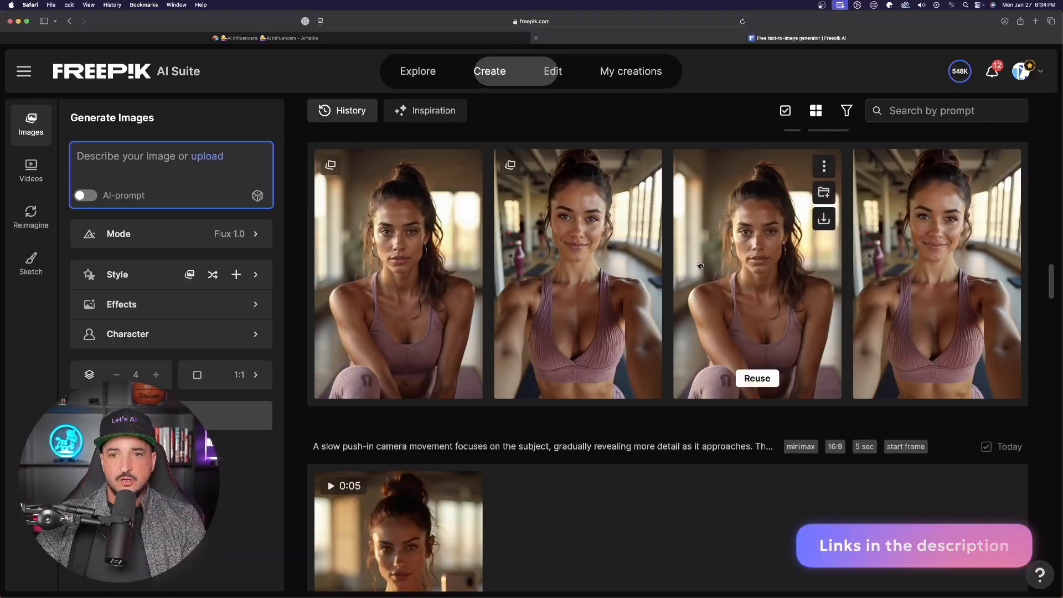
Scroll through the earlier image generations in the generation history
scroll(699, 266, "down", 10)
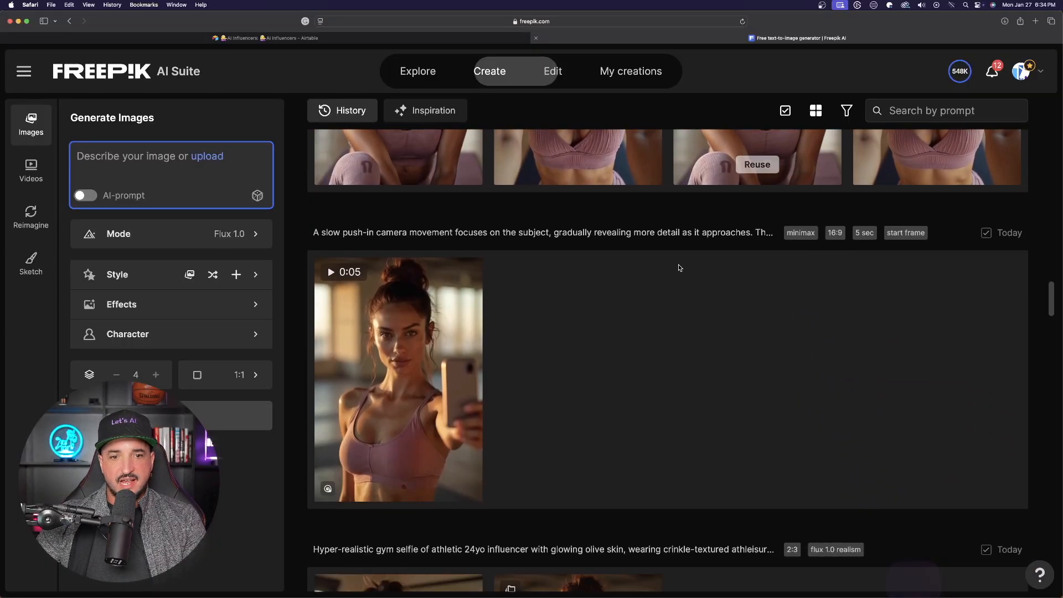
scroll(670, 268, "down", 20)
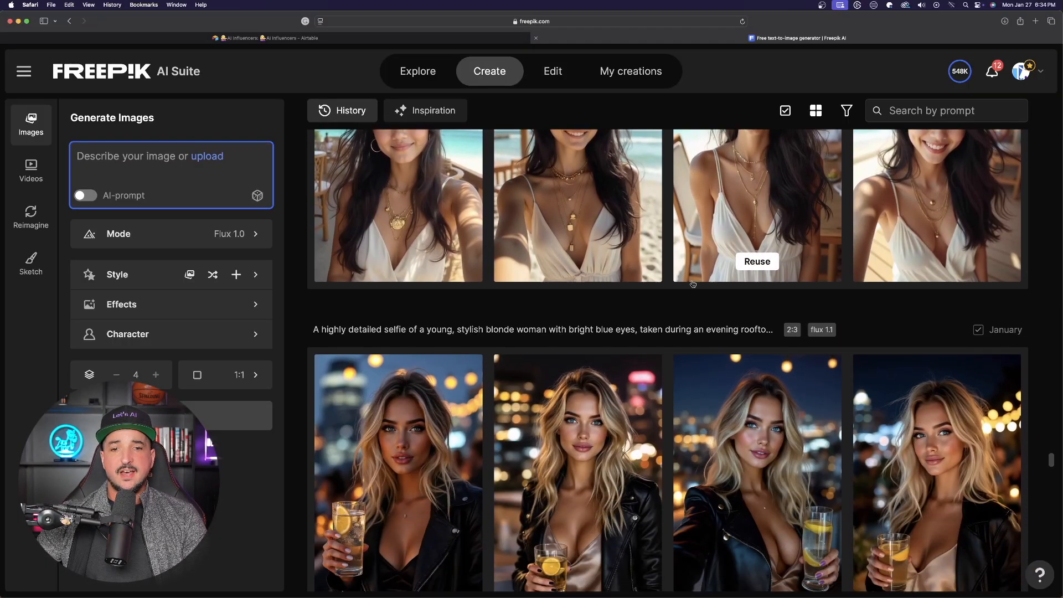
scroll(685, 273, "down", 15)
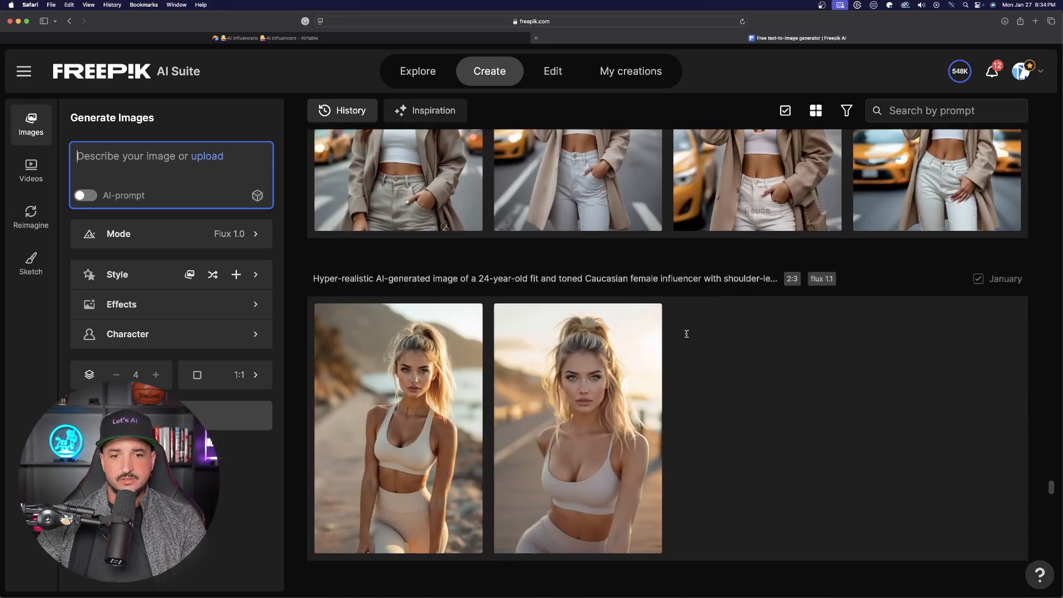
scroll(672, 298, "down", 8)
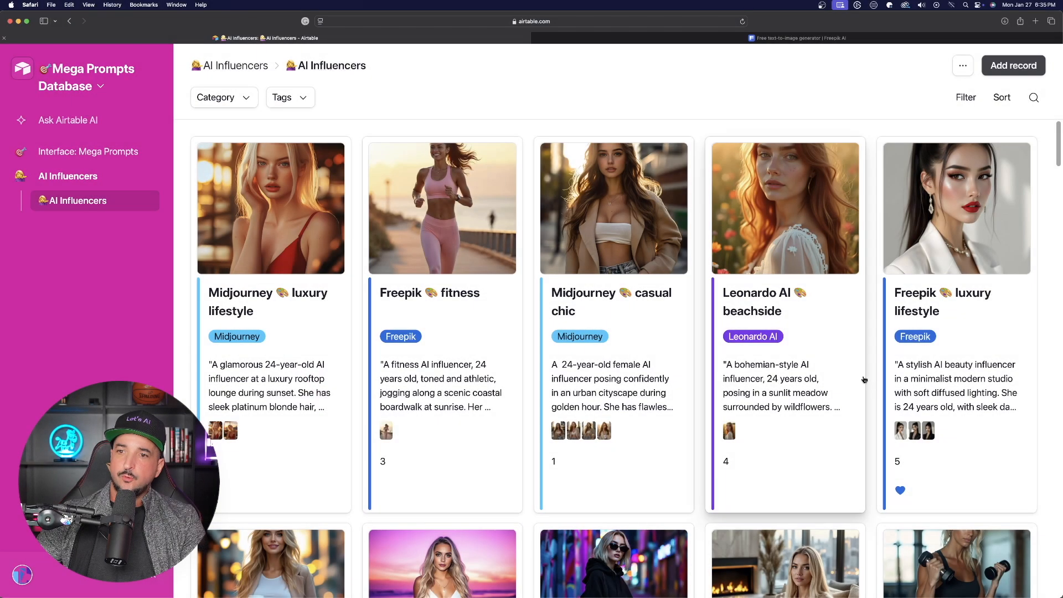
Open the 'Freepik luxury lifestyle' prompt record, copy its prompt text, and view its example images
left_click(966, 389)
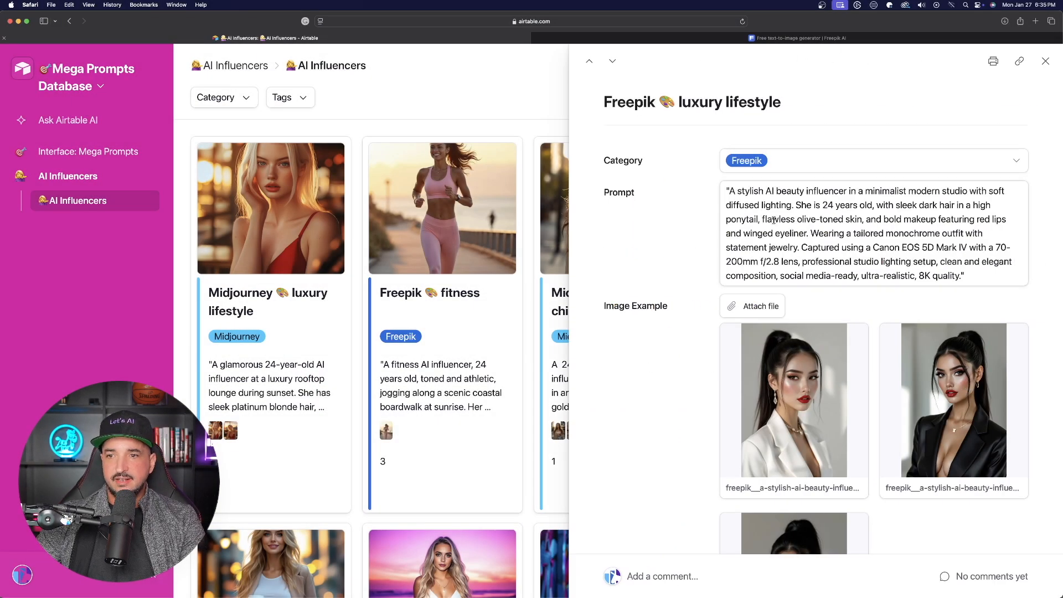
triple_click(796, 221)
key("super+c")
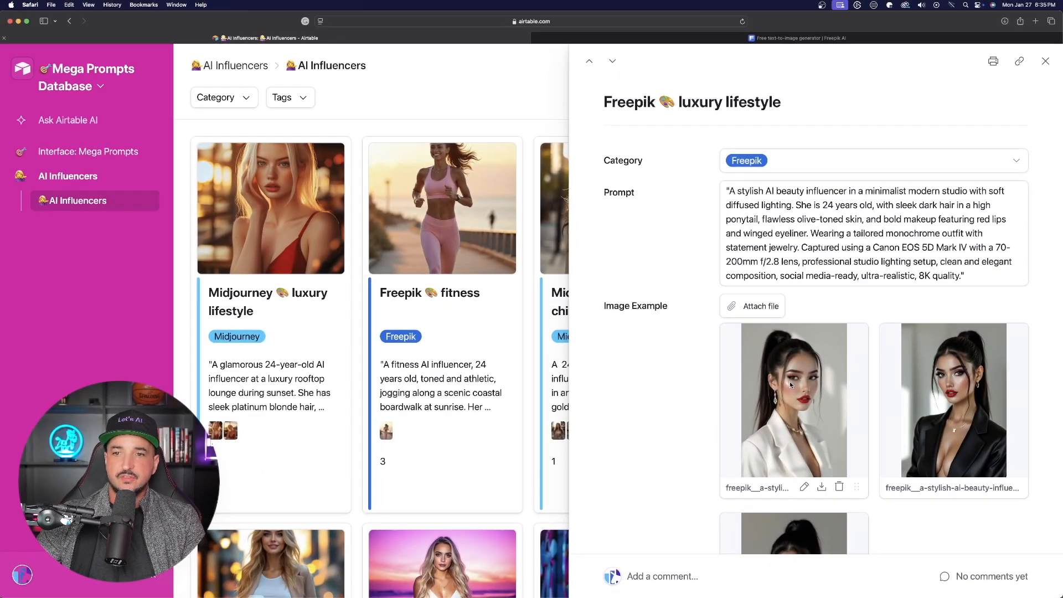
left_click(602, 387)
left_click(803, 320)
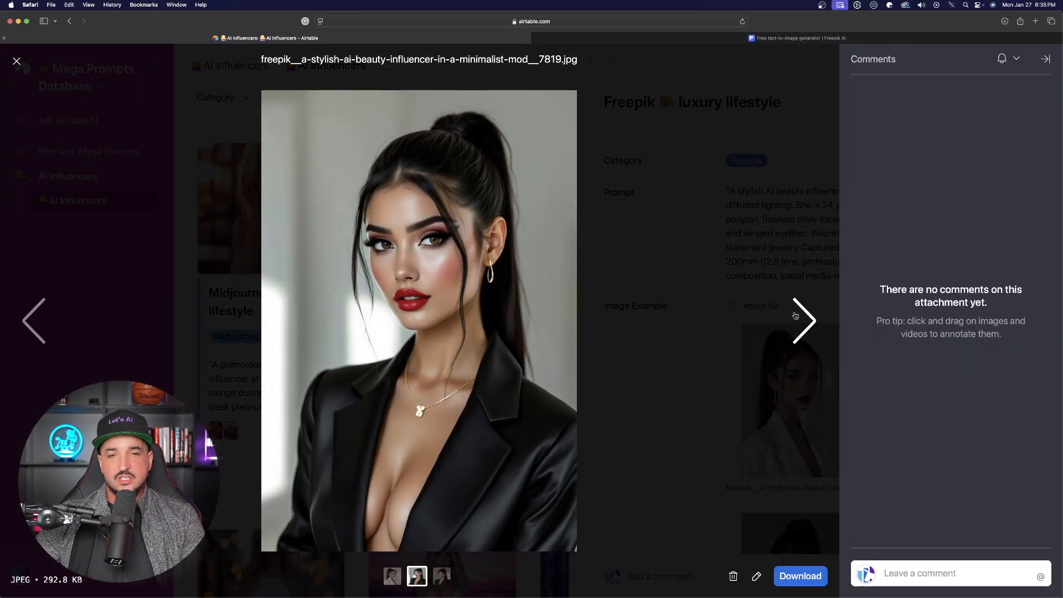
key("Escape")
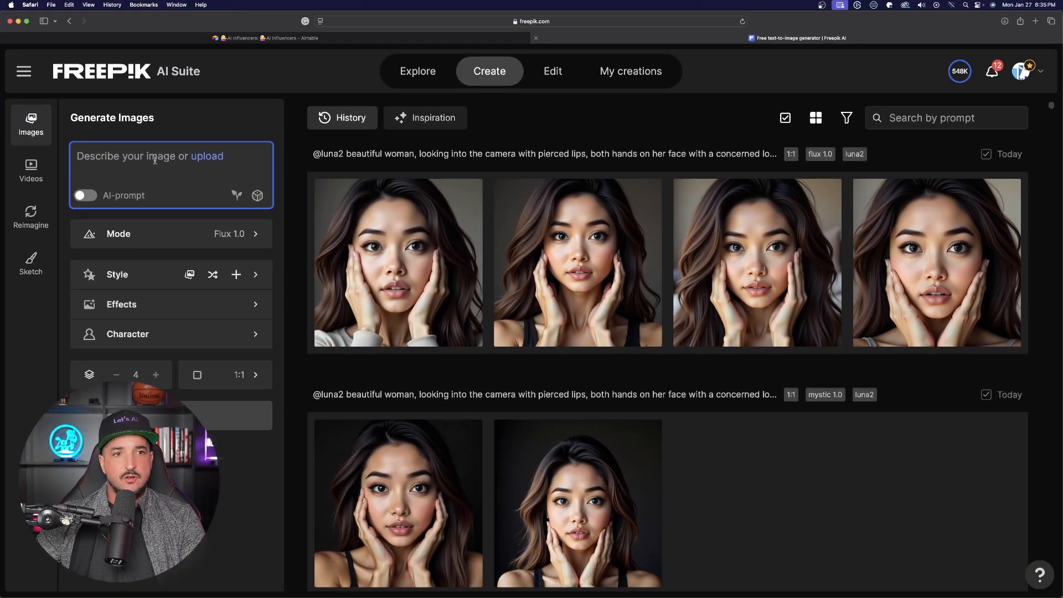
key("super+v")
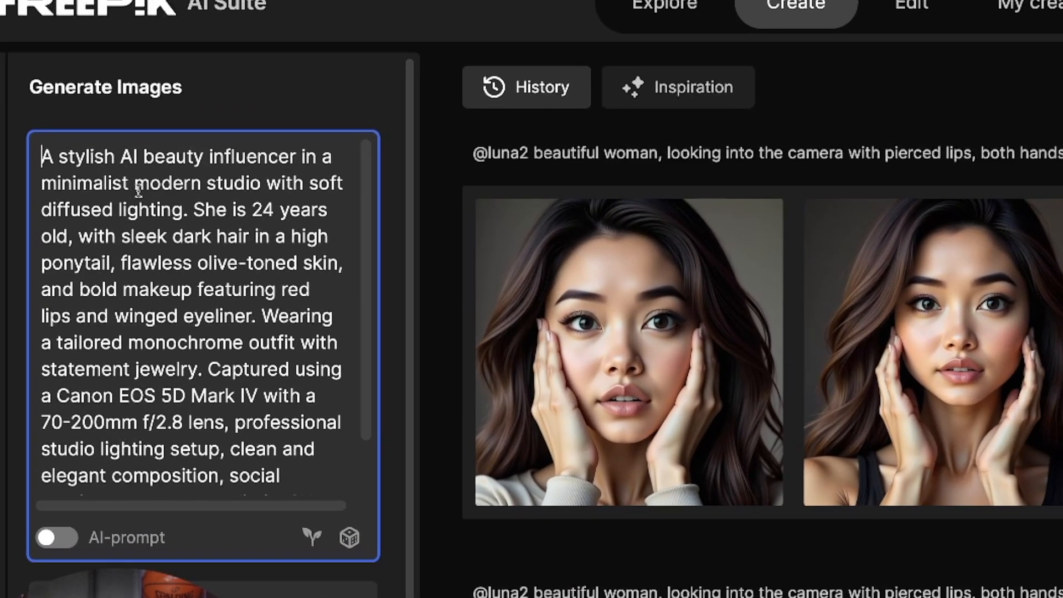
type("@")
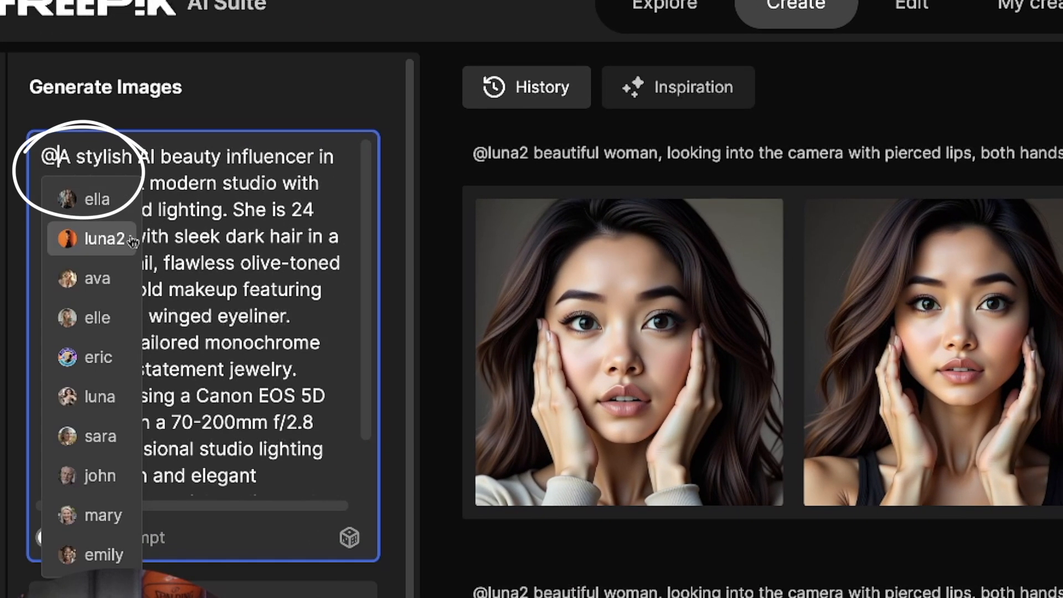
left_click(95, 278)
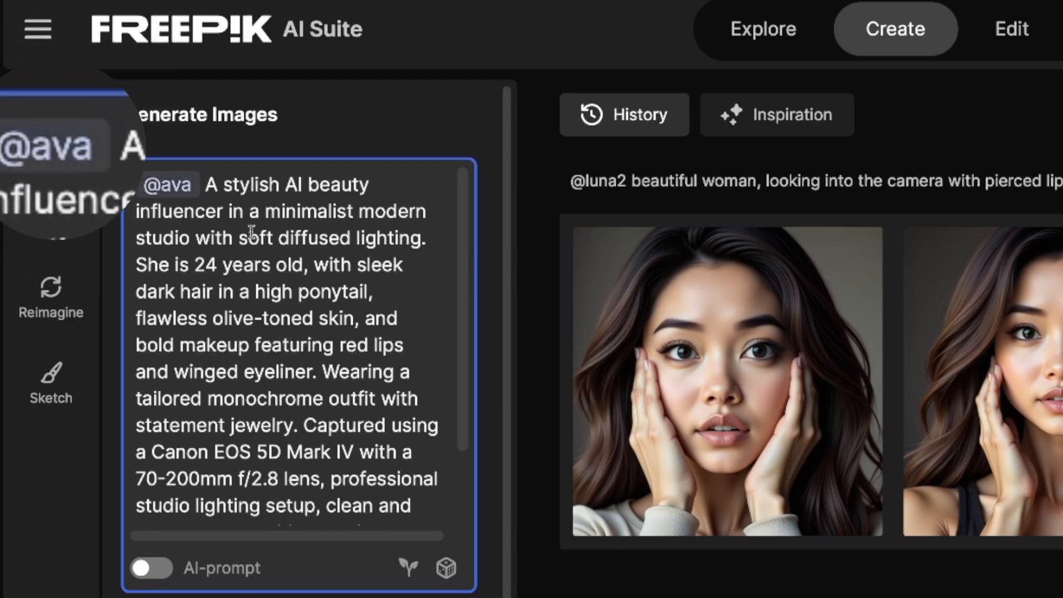
scroll(251, 231, "down", 3)
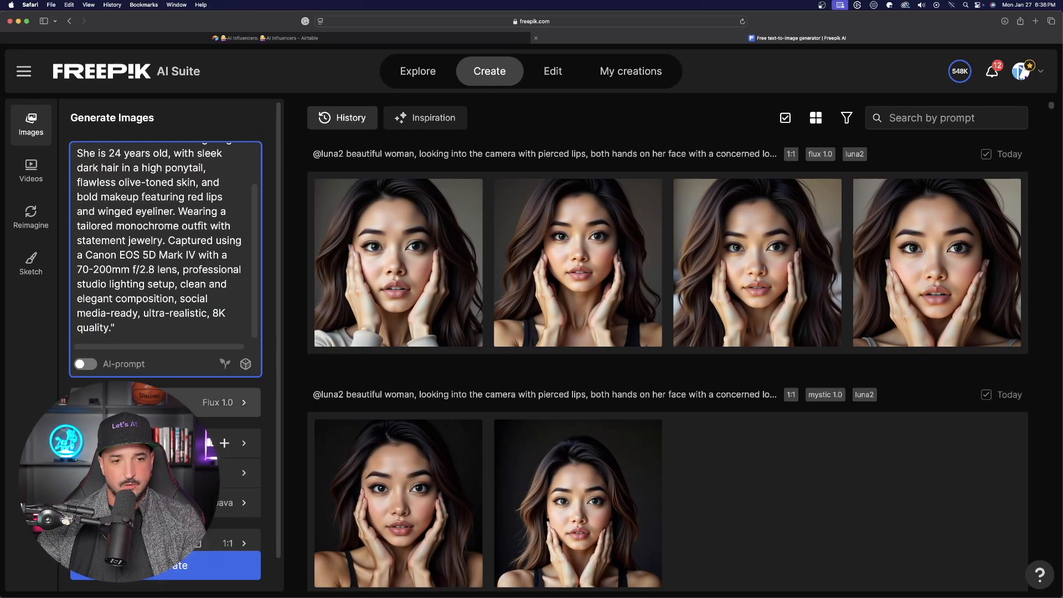
scroll(189, 557, "down", 1)
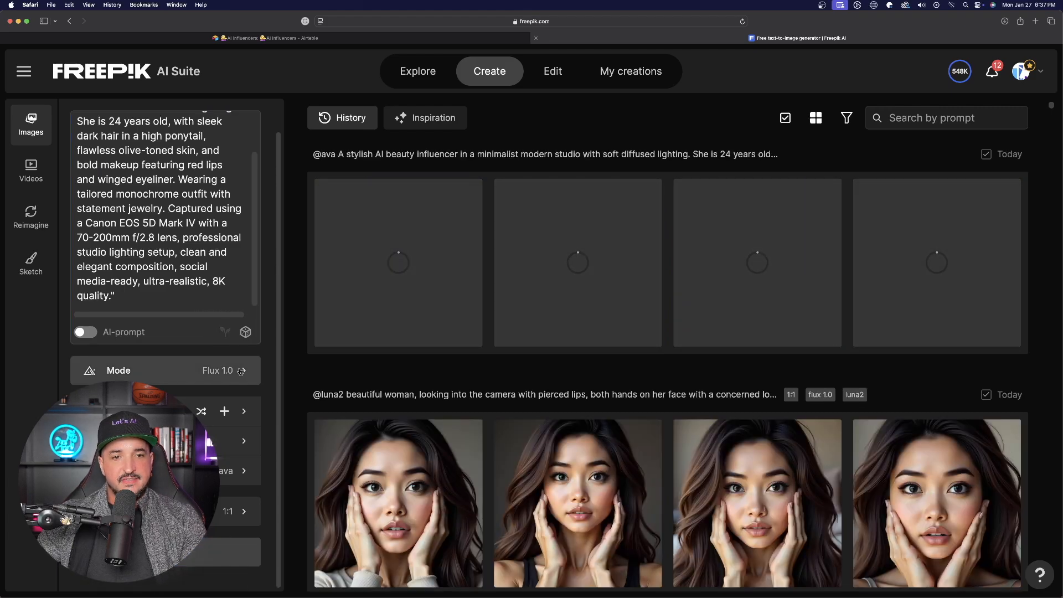
left_click(211, 370)
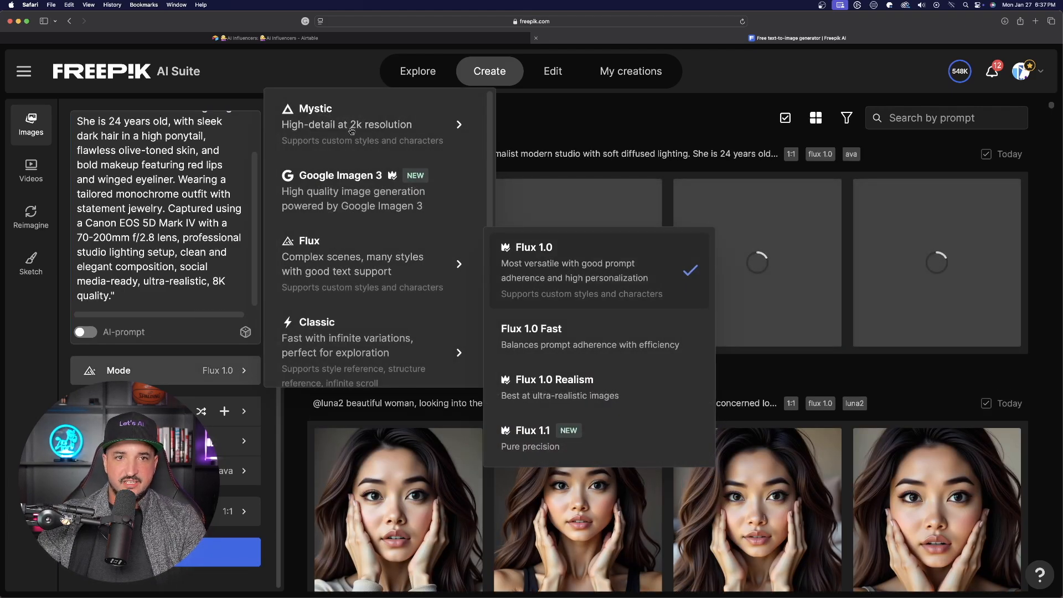
left_click(545, 269)
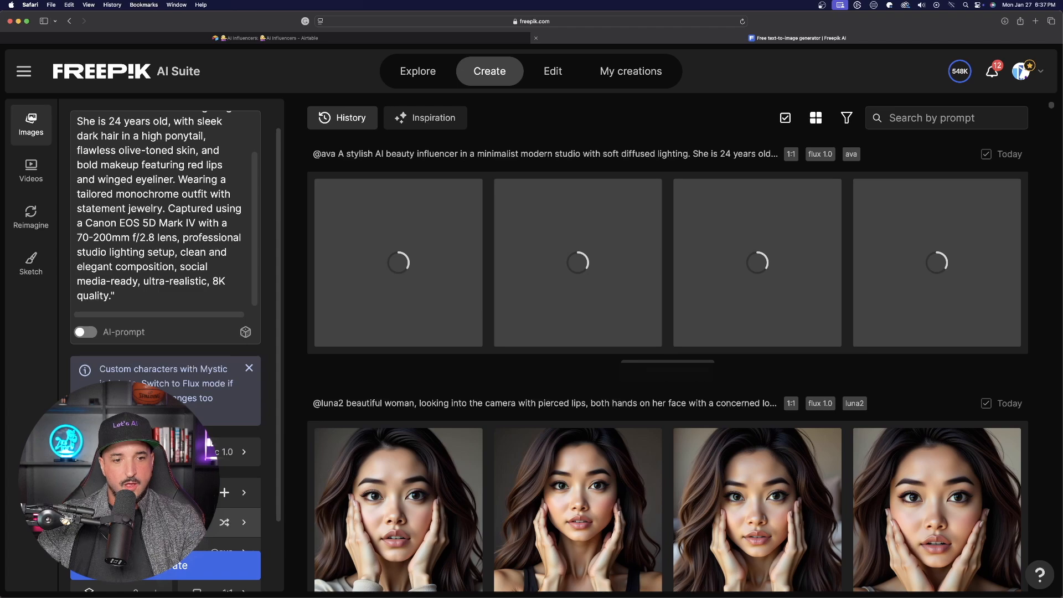
scroll(166, 470, "down", 3)
left_click(233, 552)
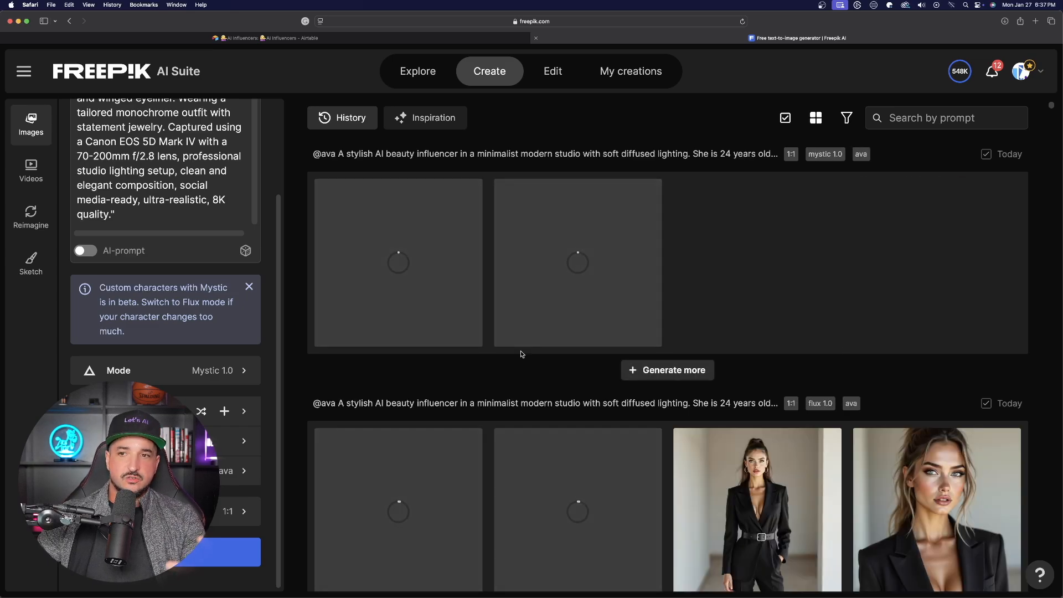
Compare the generated images with the example images in the database record
scroll(816, 227, "down", 1)
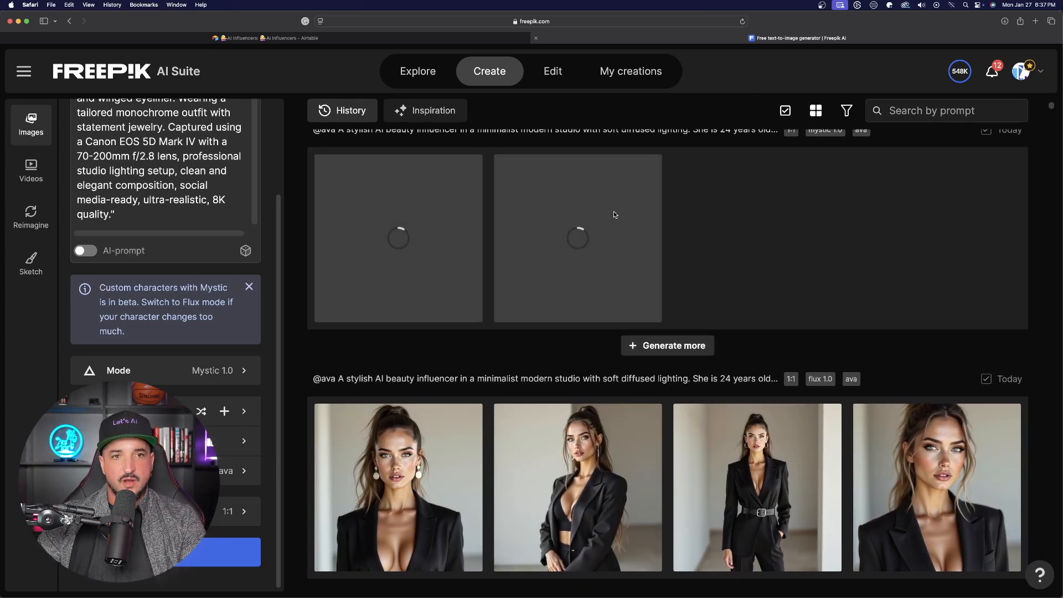
scroll(614, 222, "down", 3)
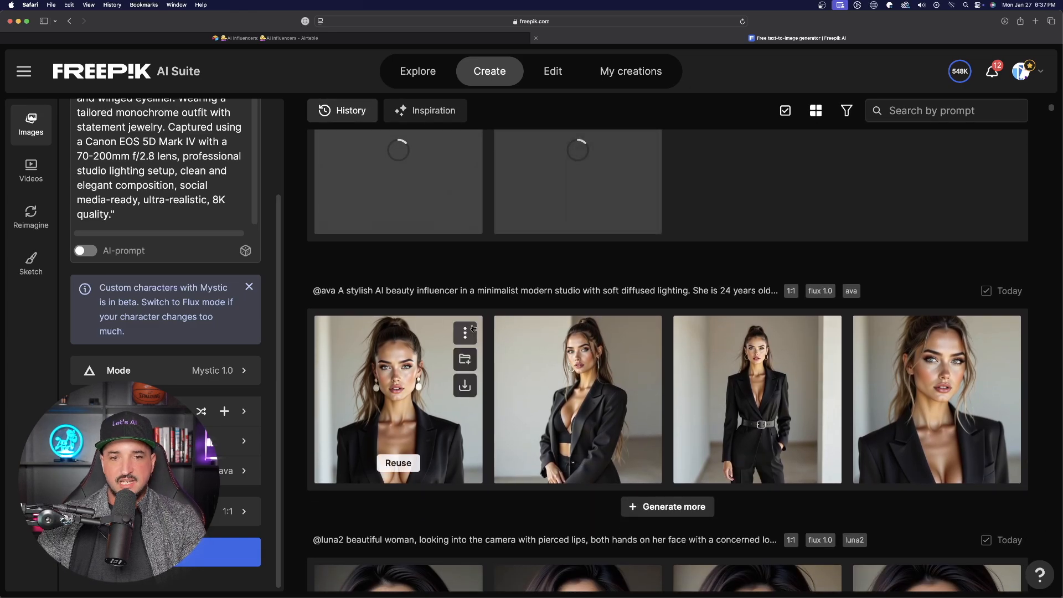
left_click(360, 37)
left_click(751, 354)
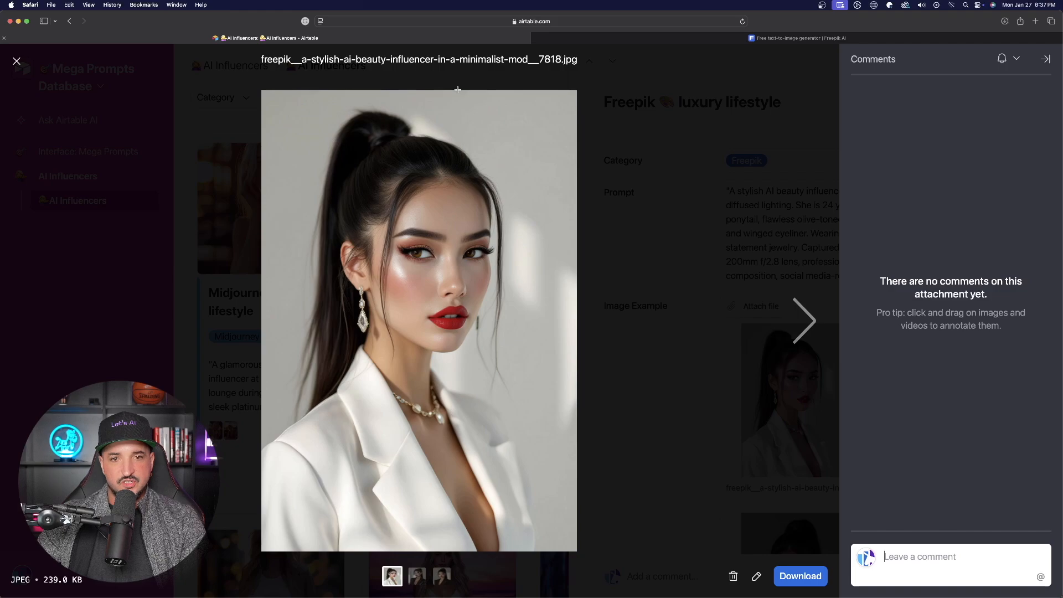
left_click(804, 310)
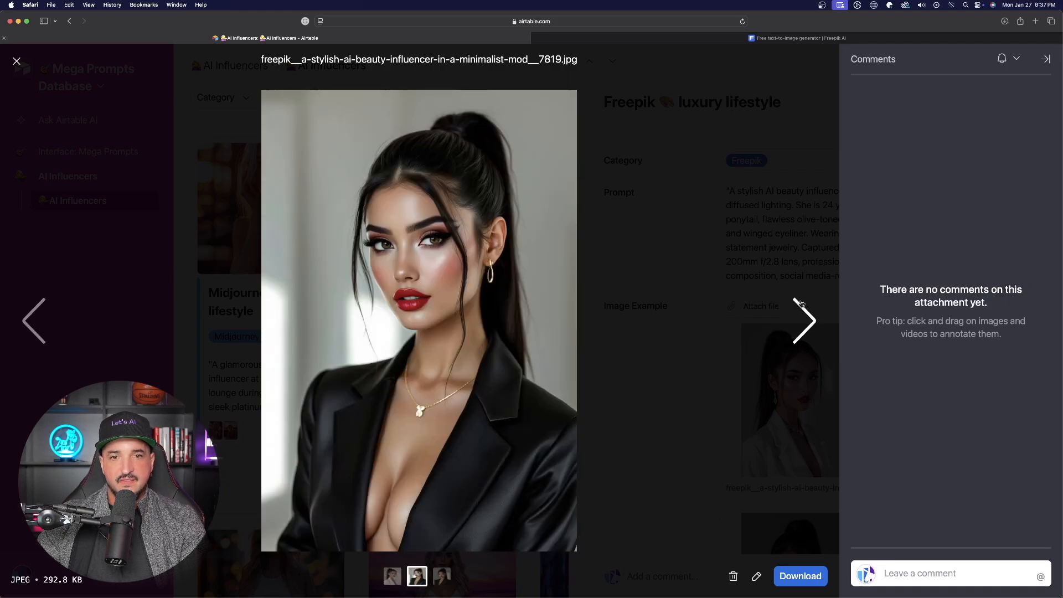
left_click(18, 63)
left_click(605, 41)
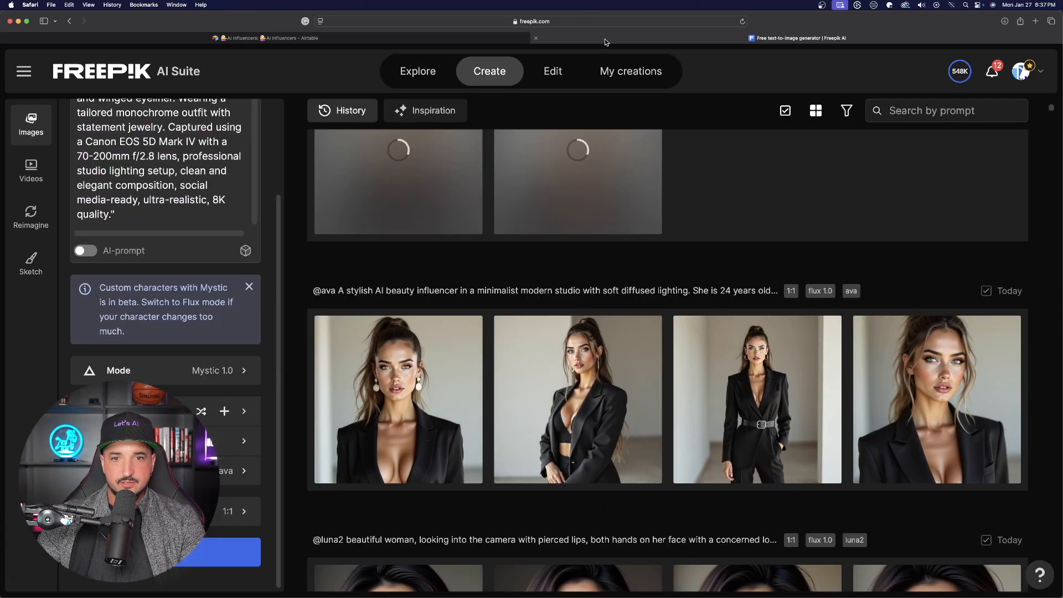
Open a generated Flux image in the editor and step through the other results
scroll(407, 292, "down", 3)
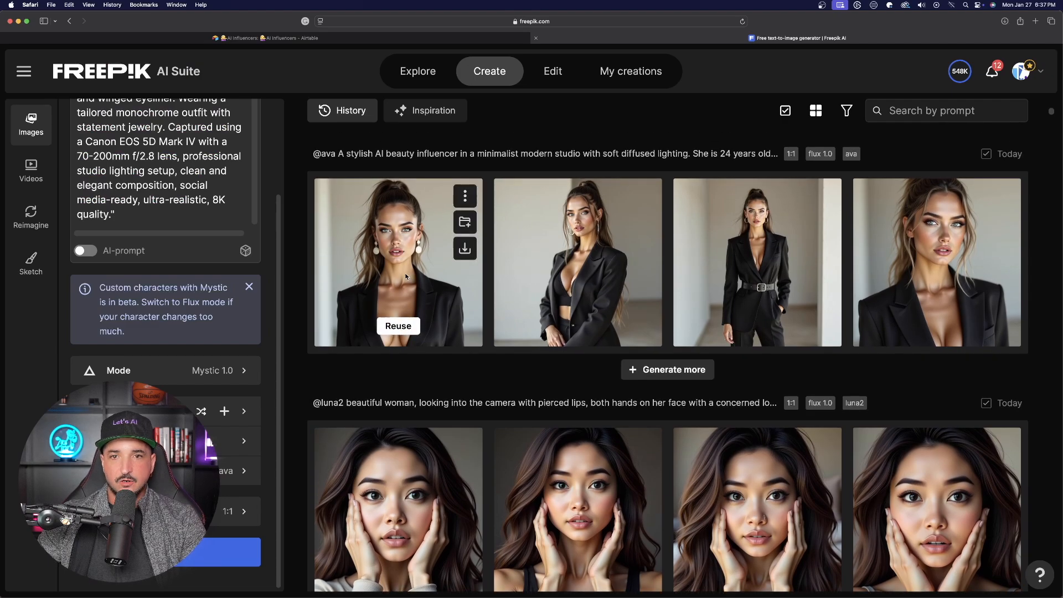
left_click(406, 277)
left_click(975, 352)
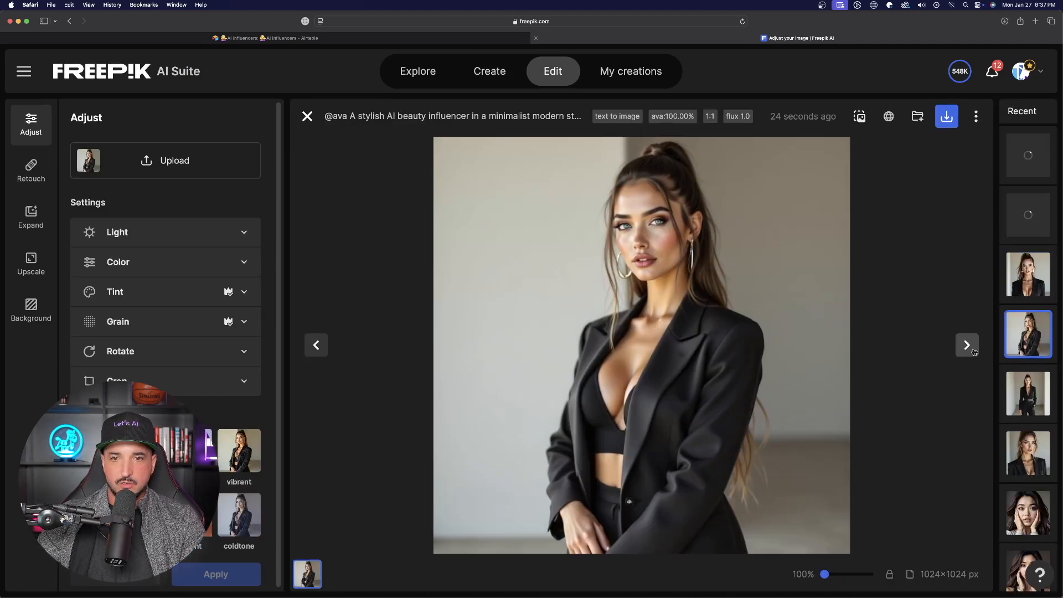
left_click(973, 352)
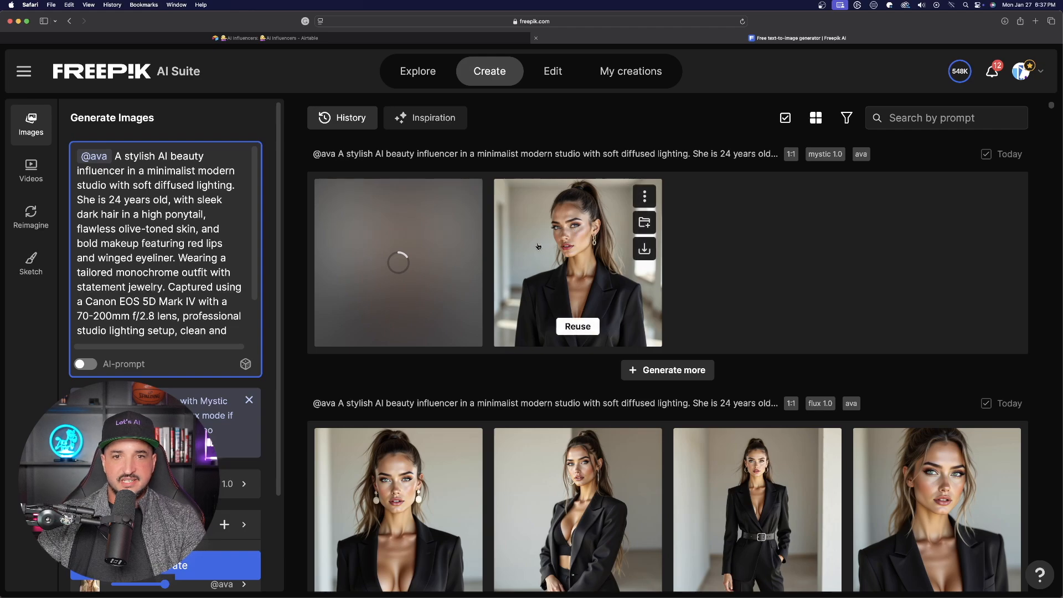
Open the Retouch tool from the tools menu
left_click(538, 246)
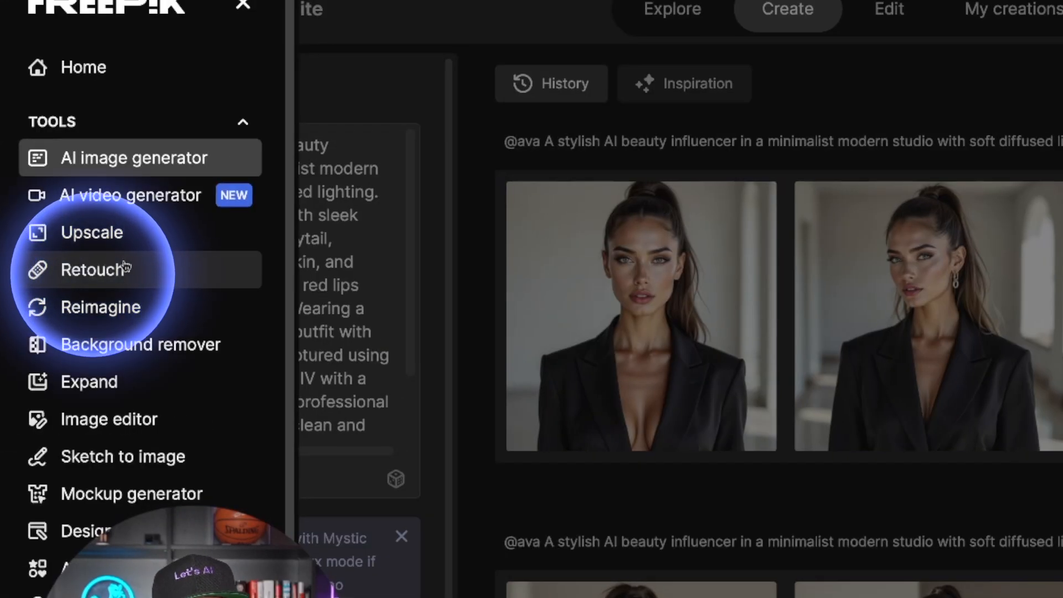
left_click(116, 274)
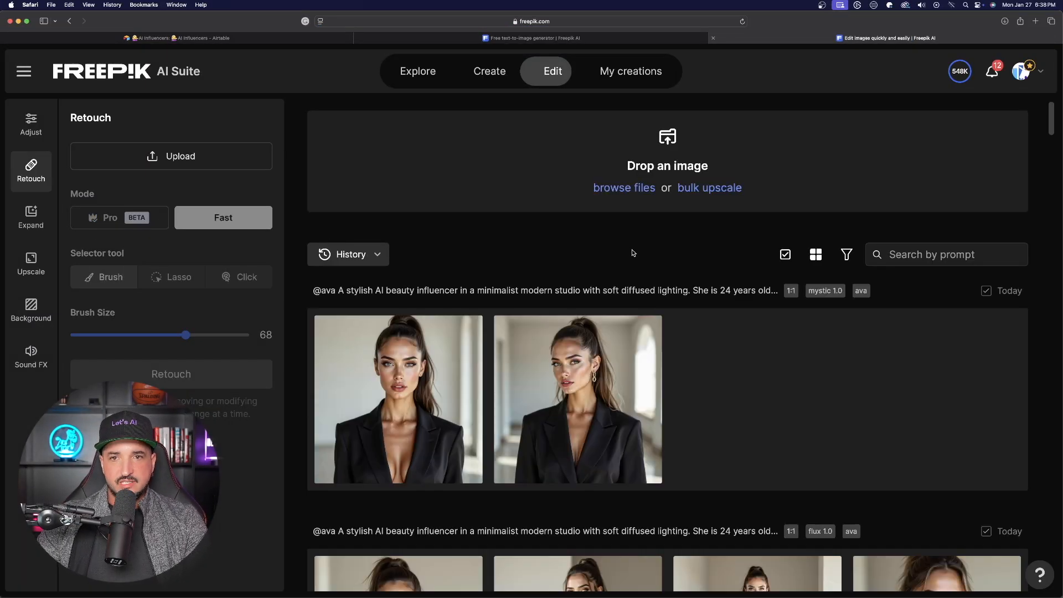
Load the second Flux-generated ava image into Retouch and switch the retouch mode to Pro
scroll(633, 253, "down", 2)
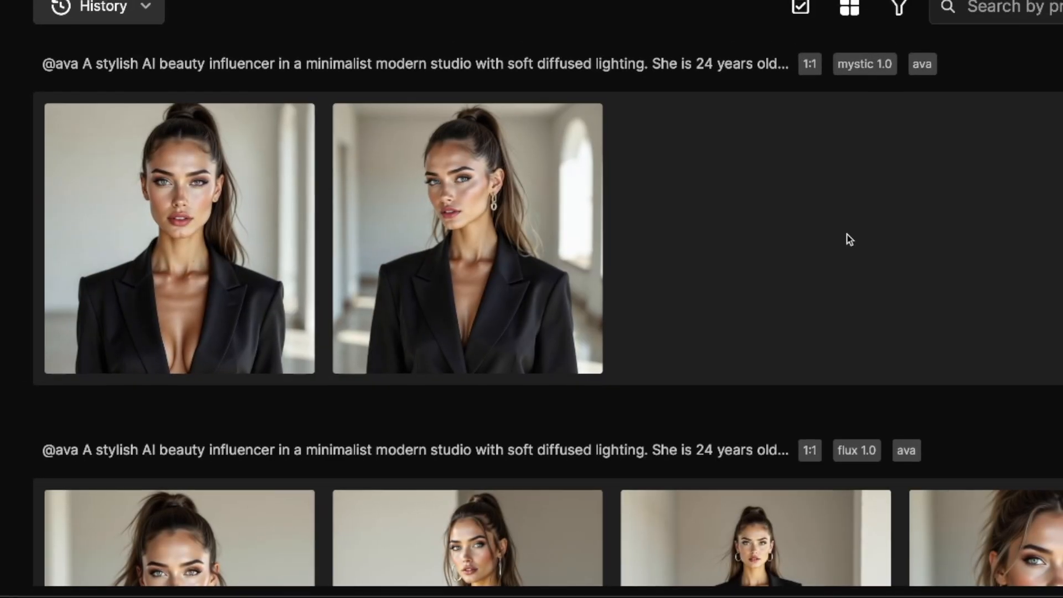
scroll(556, 245, "down", 1)
scroll(556, 245, "up", 2)
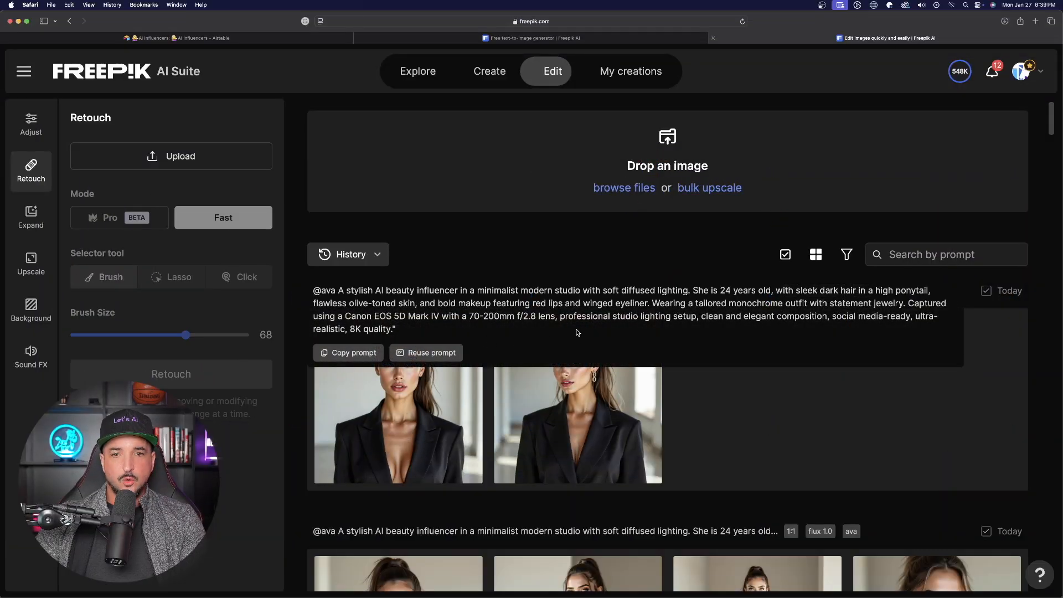
scroll(731, 367, "down", 5)
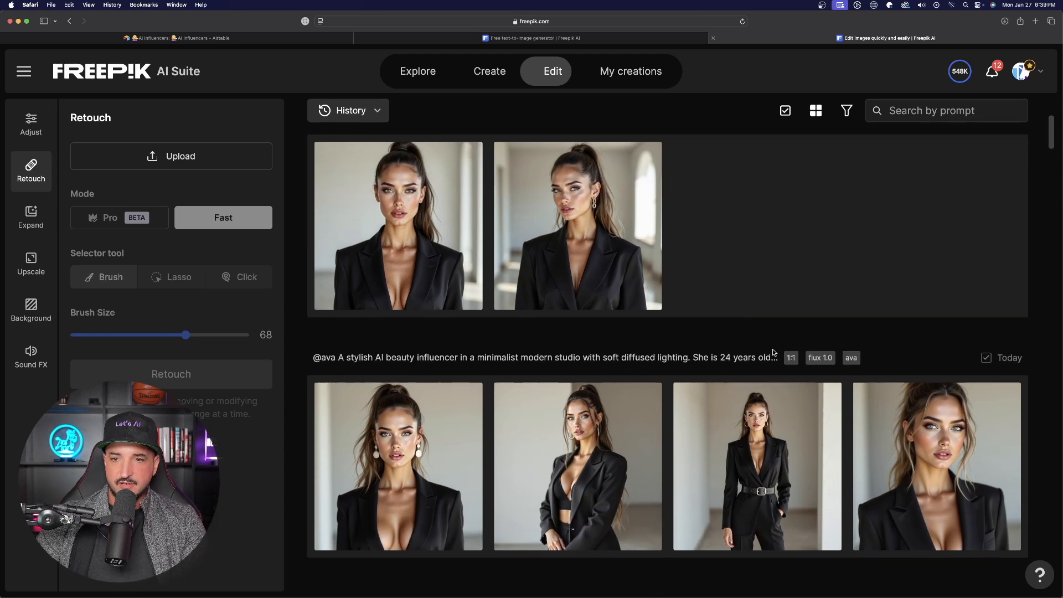
left_click(642, 424)
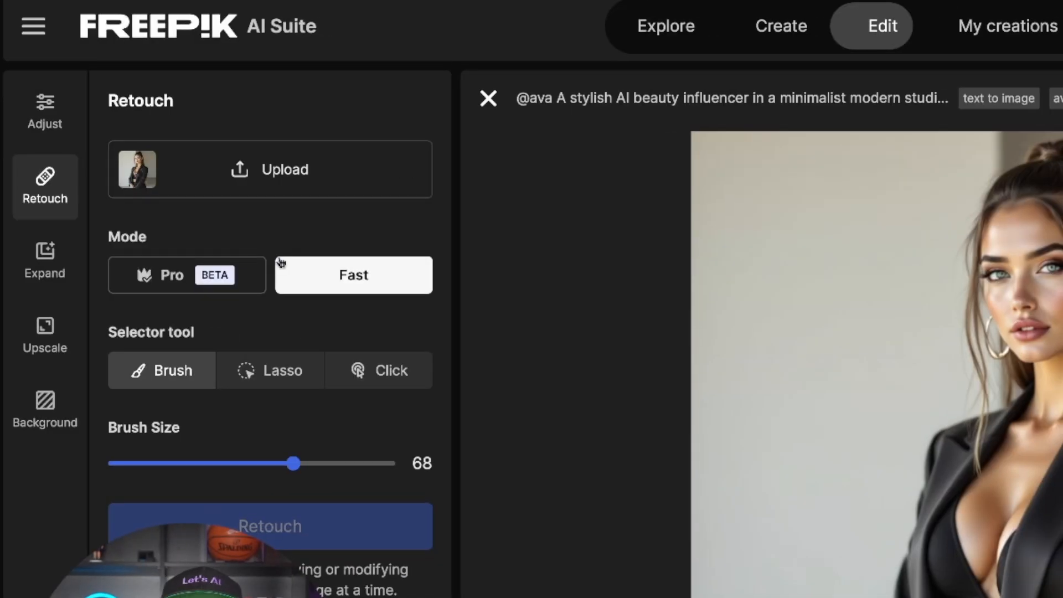
left_click(191, 284)
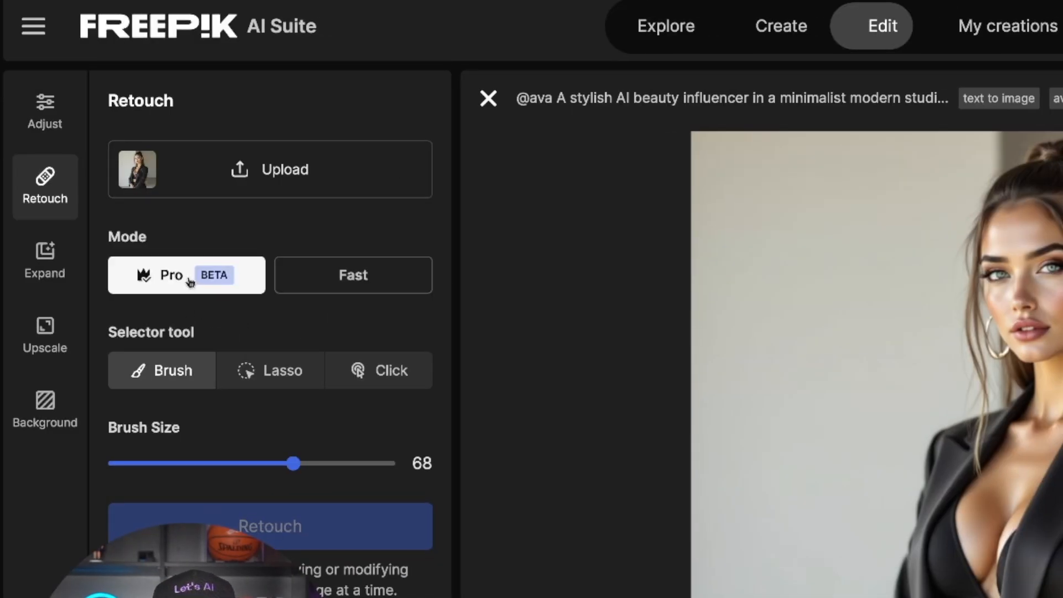
Switch retouch to Fast mode and brush a mask over the woman's face
left_click(391, 285)
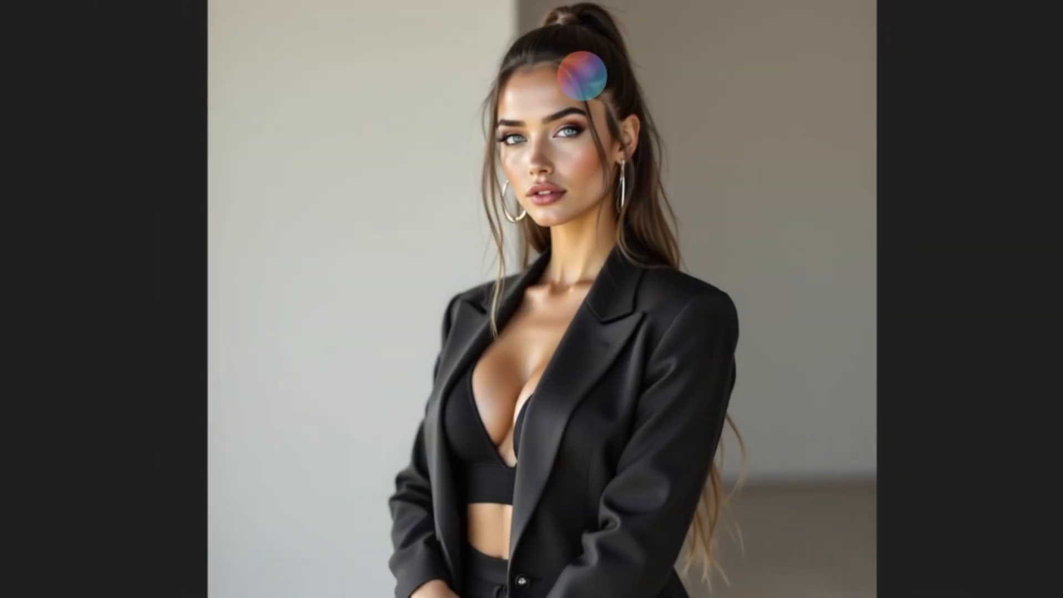
mouse_move(582, 76)
left_mouse_down()
mouse_move(570, 67)
mouse_move(518, 123)
mouse_move(531, 207)
mouse_move(587, 155)
mouse_move(582, 131)
left_mouse_up()
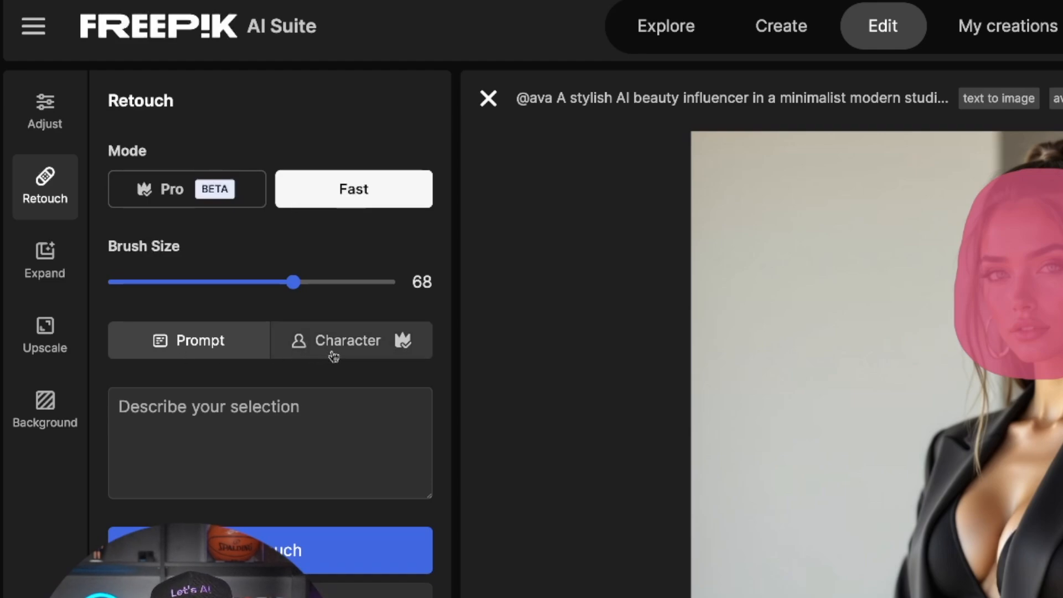
Set the retouch source to Character and pick the luna character from the full character gallery
left_click(160, 190)
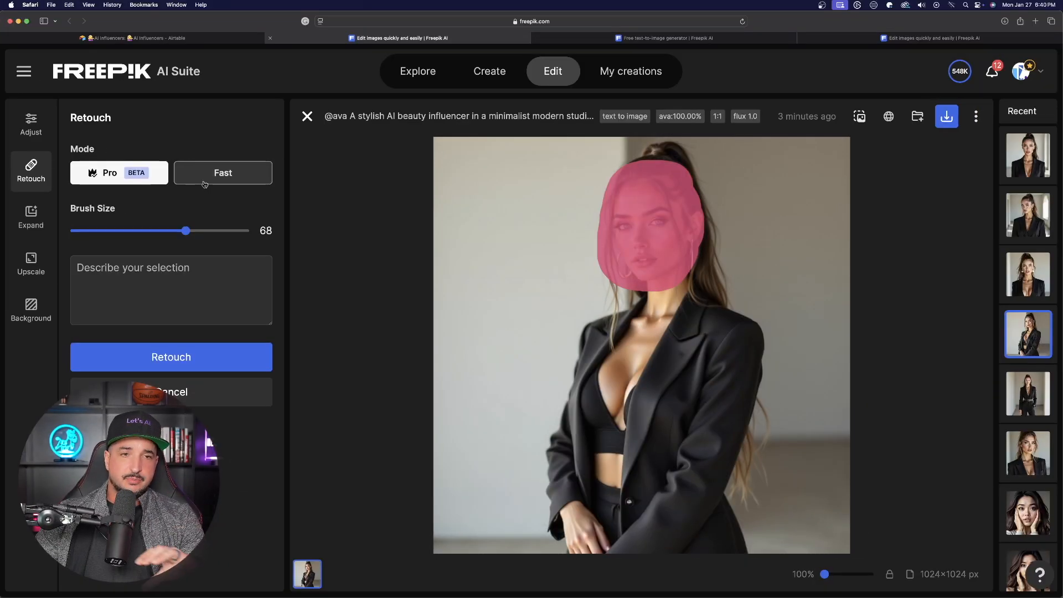
left_click(207, 176)
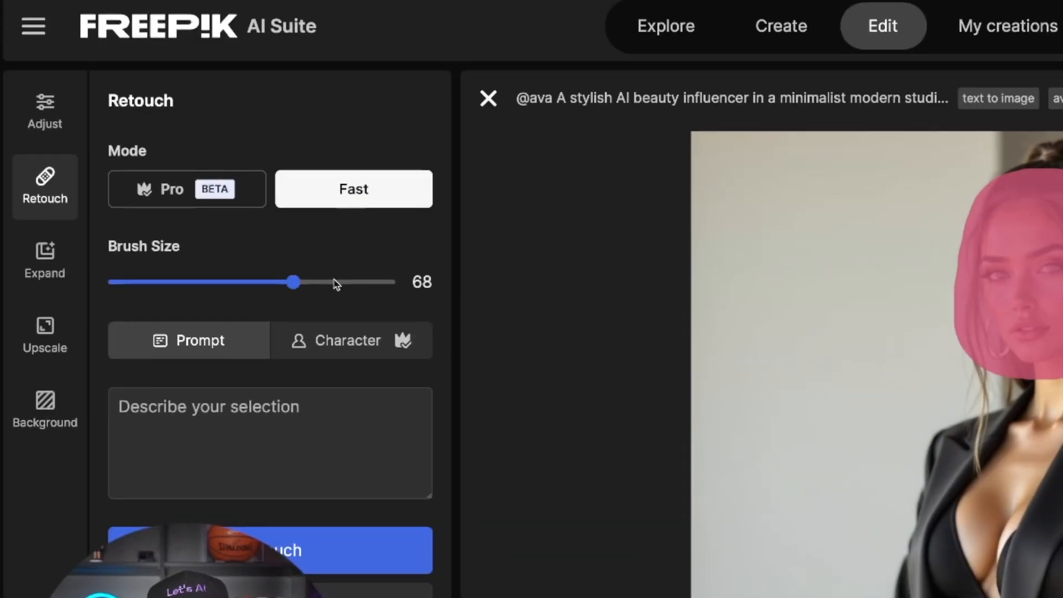
left_click(368, 347)
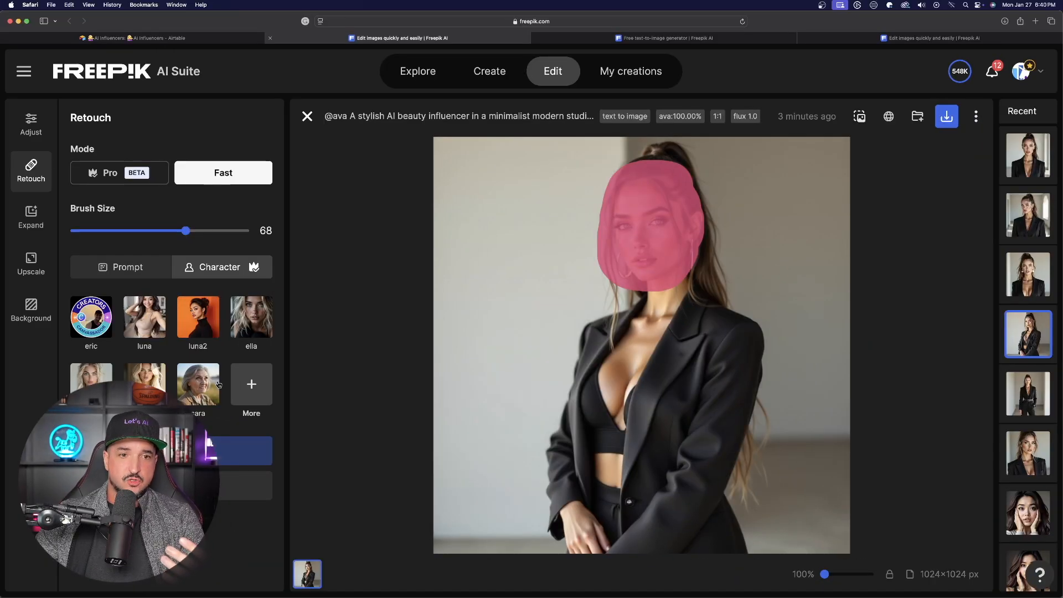
left_click(253, 384)
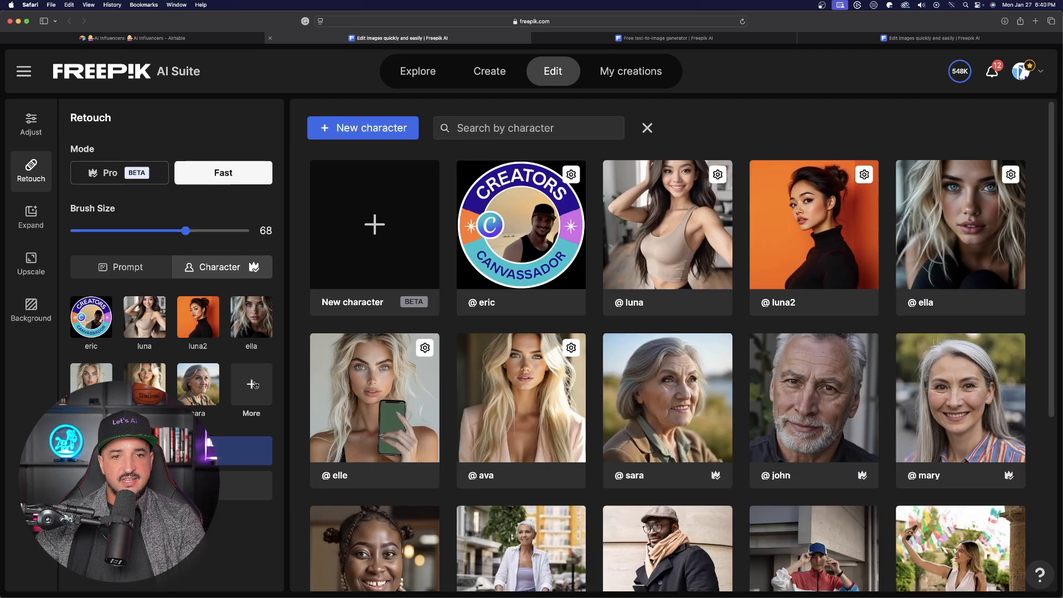
scroll(510, 303, "down", 1)
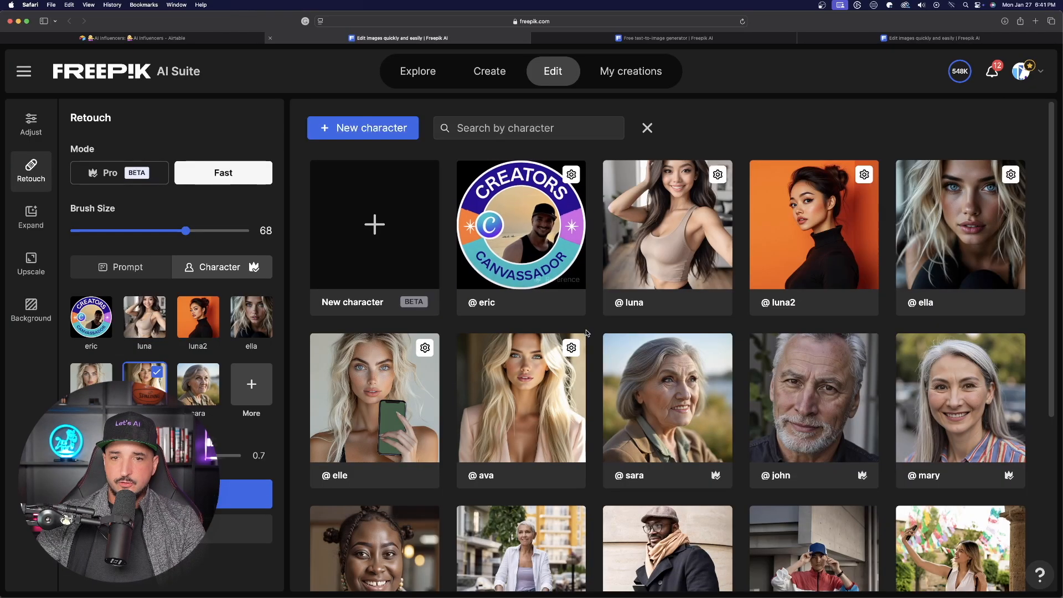
left_click(677, 222)
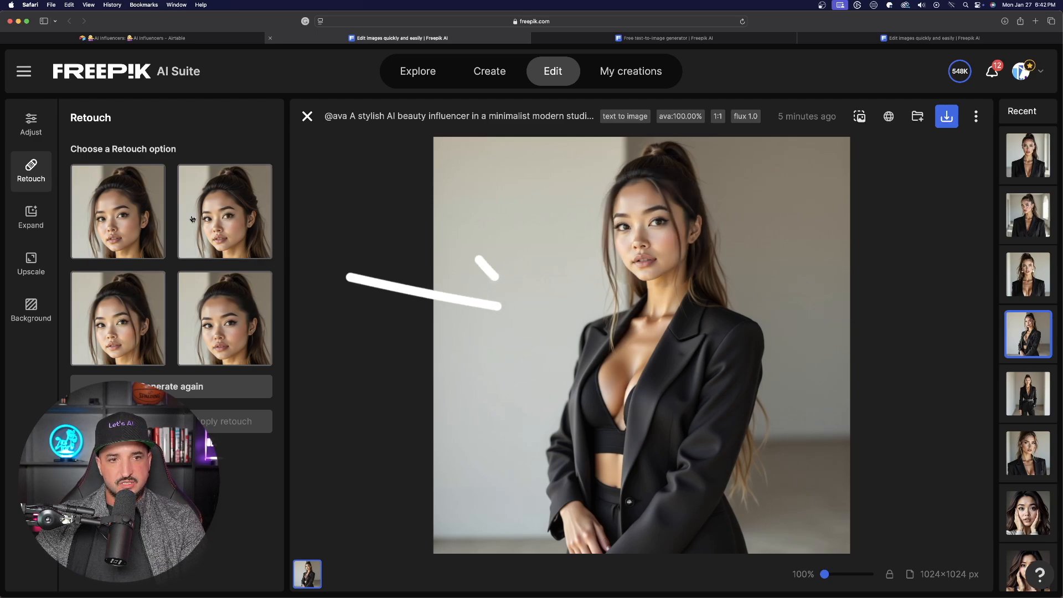
Choose the second retouch option and apply the retouch
left_click(213, 213)
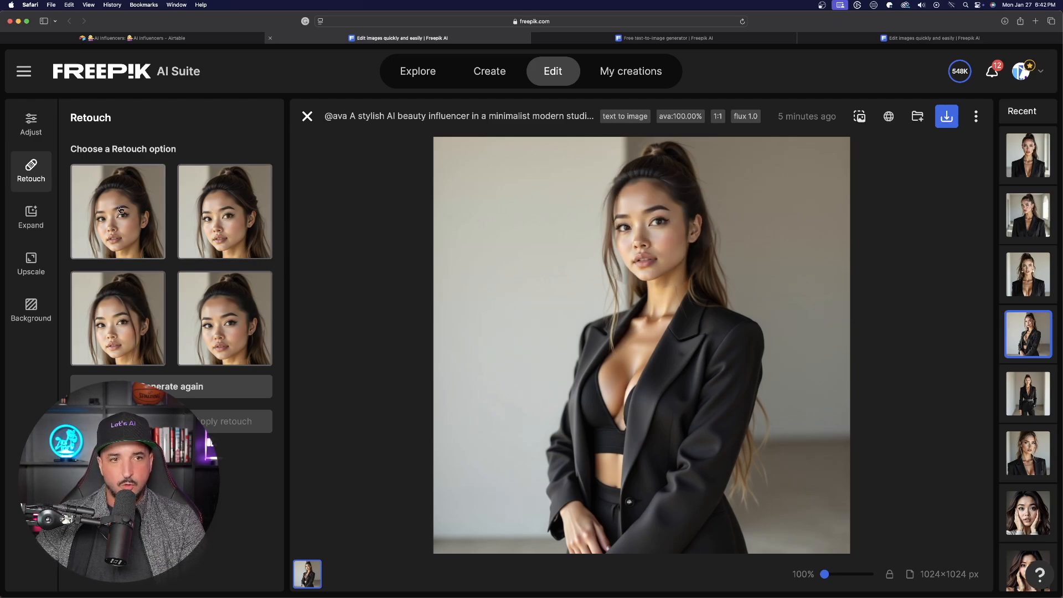
left_click(216, 227)
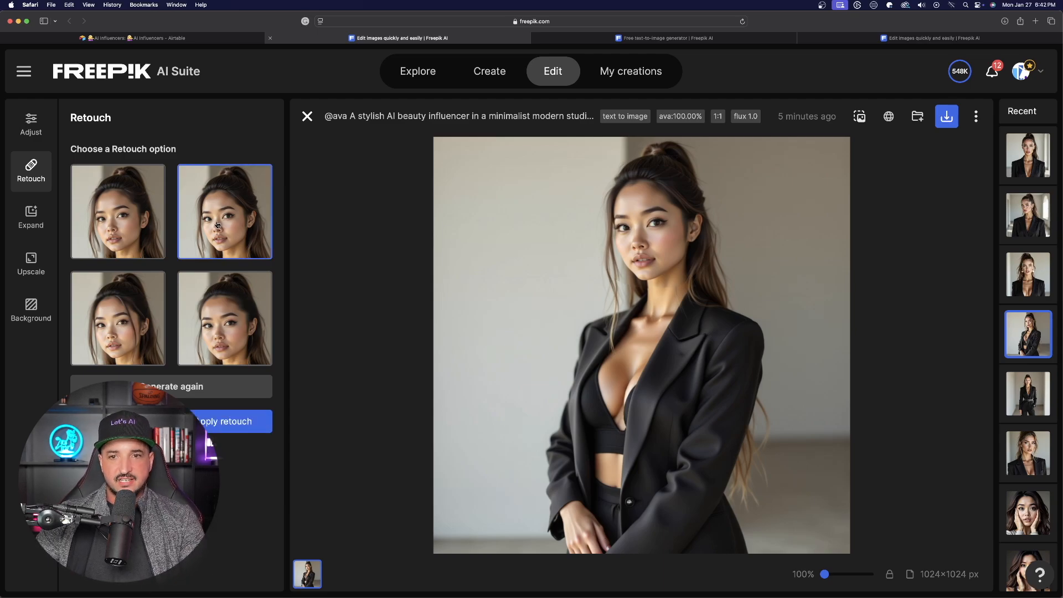
left_click(224, 422)
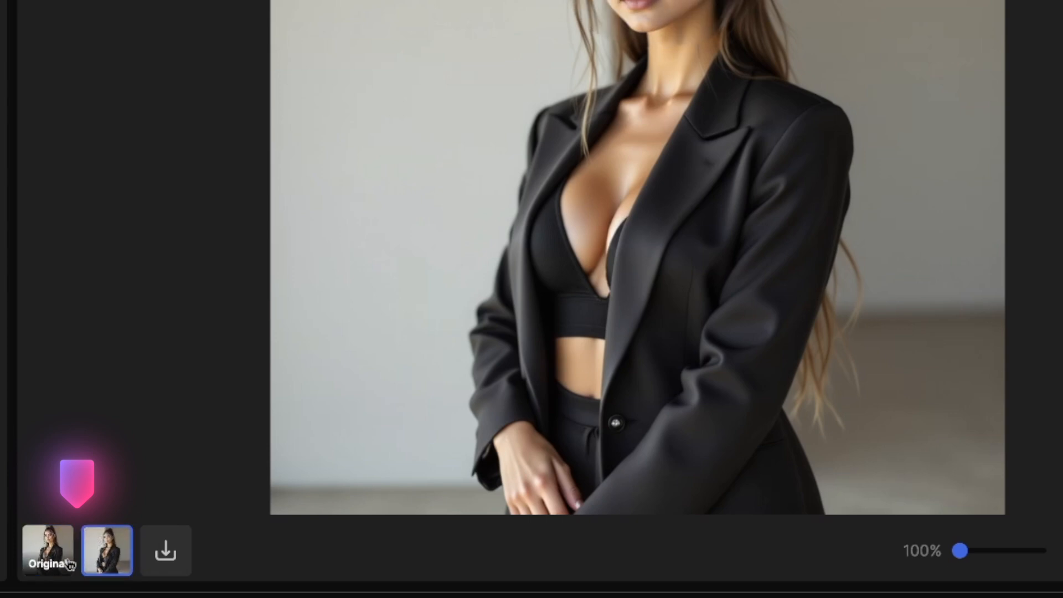
Compare the original and the retouched version by switching between their thumbnails
left_click(69, 563)
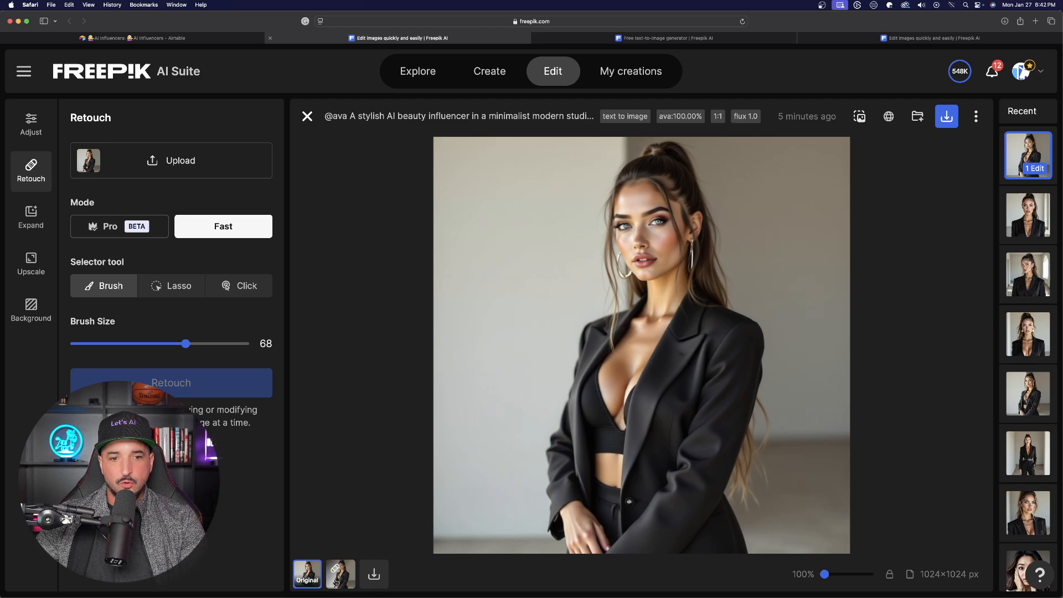
left_click(339, 582)
left_click(311, 581)
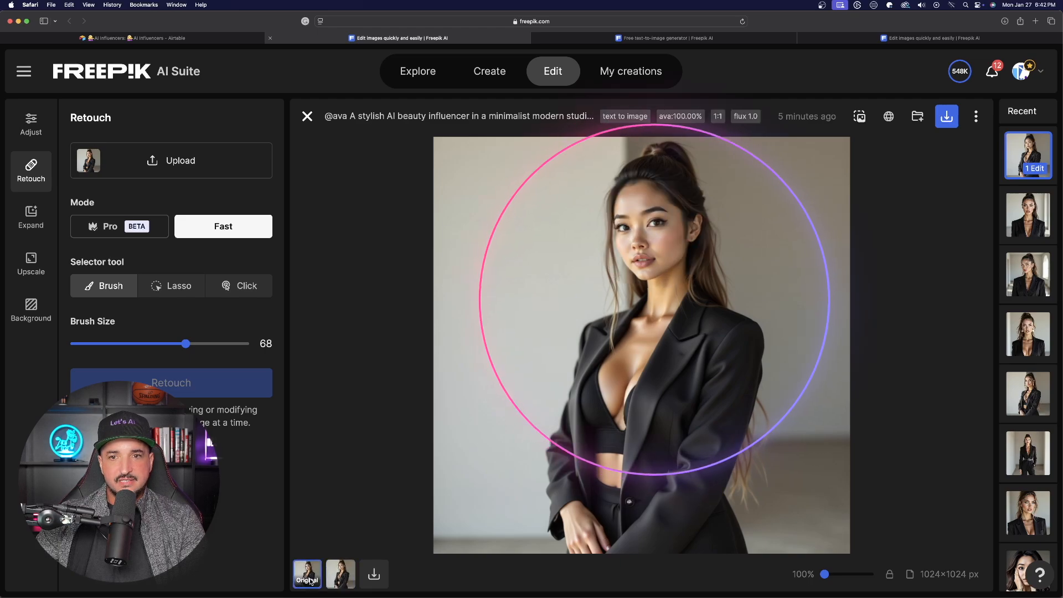
left_click(342, 578)
left_click(314, 581)
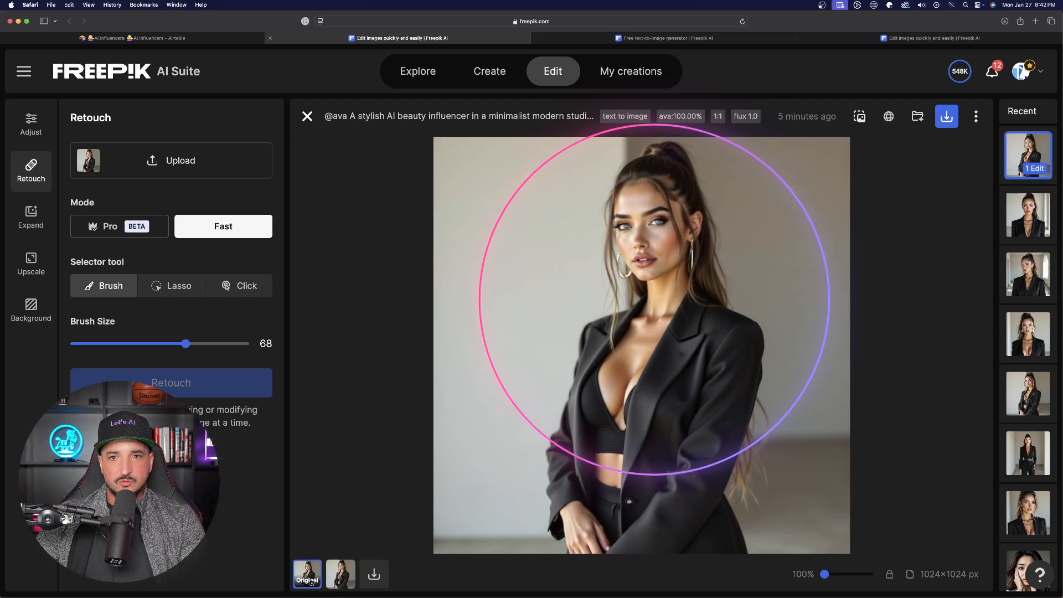
left_click(338, 581)
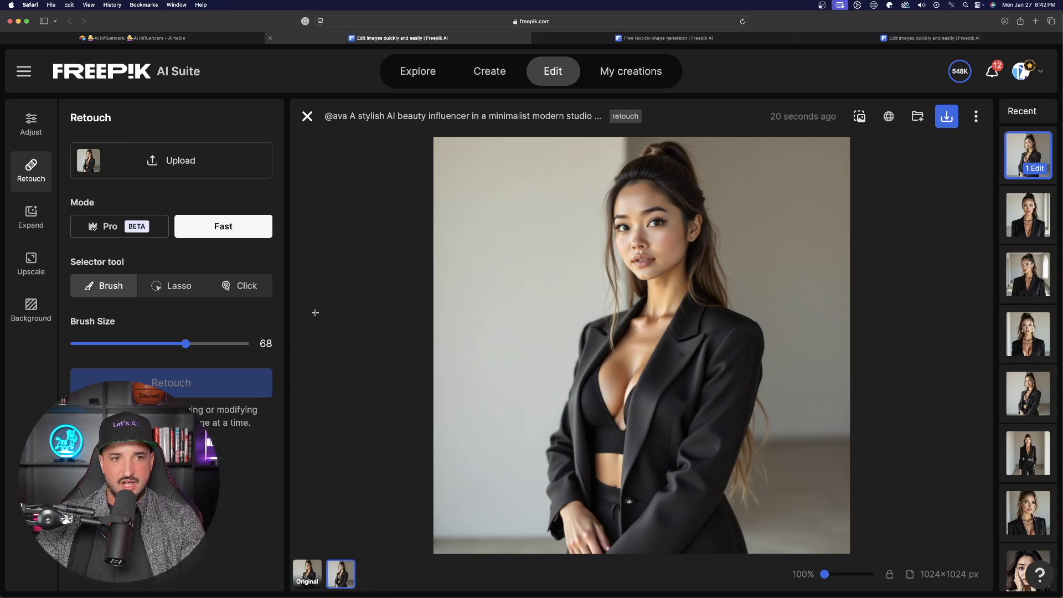
Leave the image and open the hyper-realistic gym selfie image from the creation history in Retouch
key("Escape")
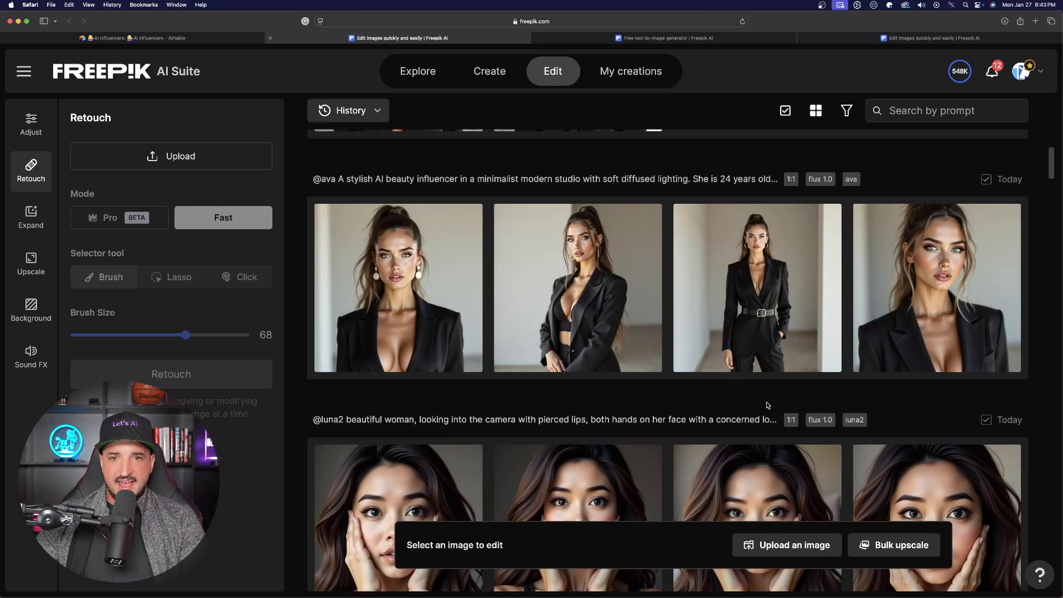
scroll(610, 284, "down", 6)
scroll(610, 284, "down", 15)
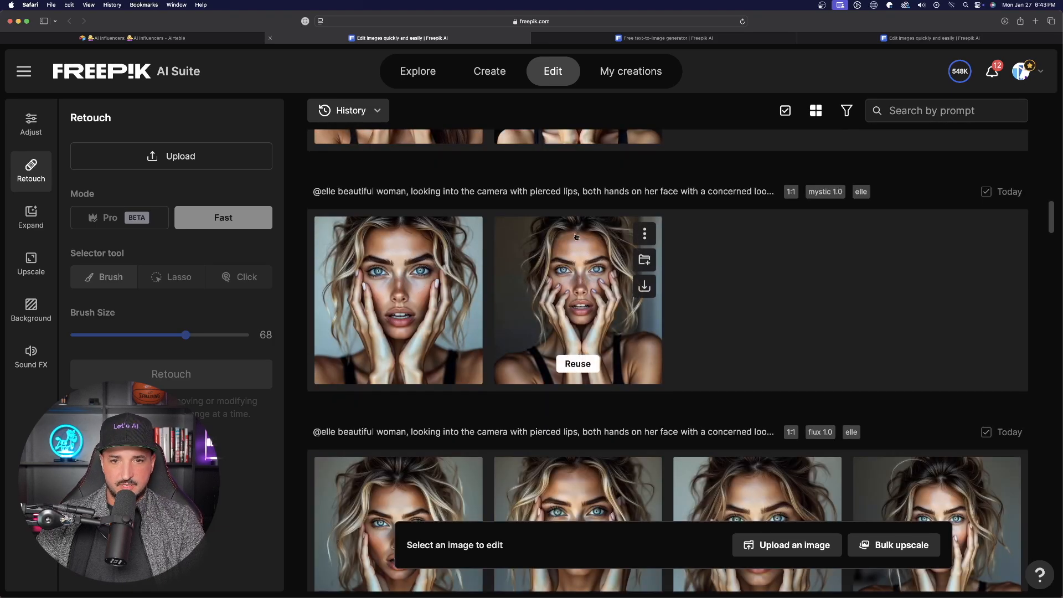
scroll(610, 269, "up", 3)
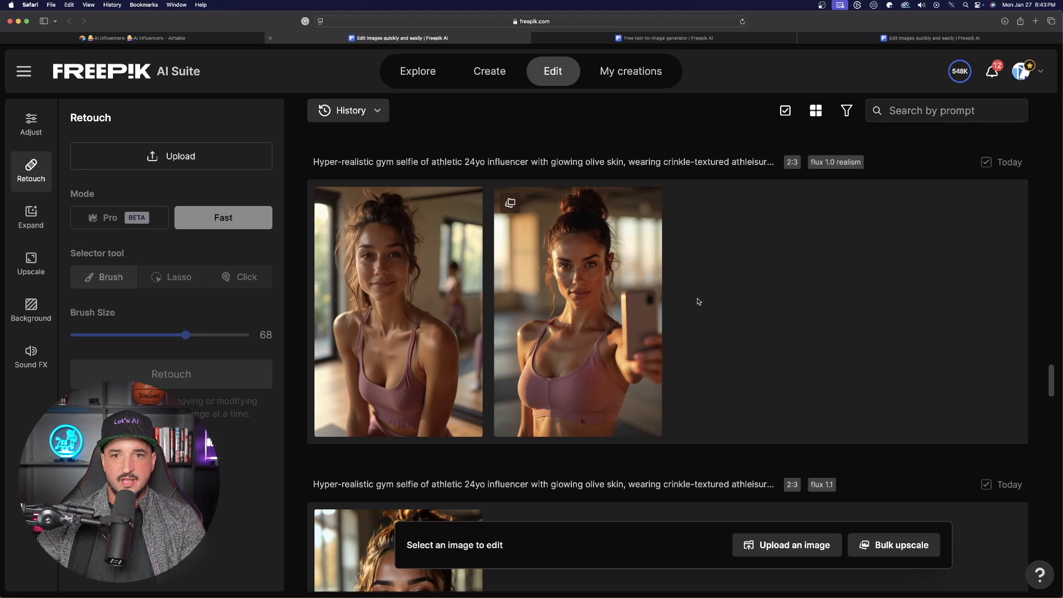
left_click(570, 284)
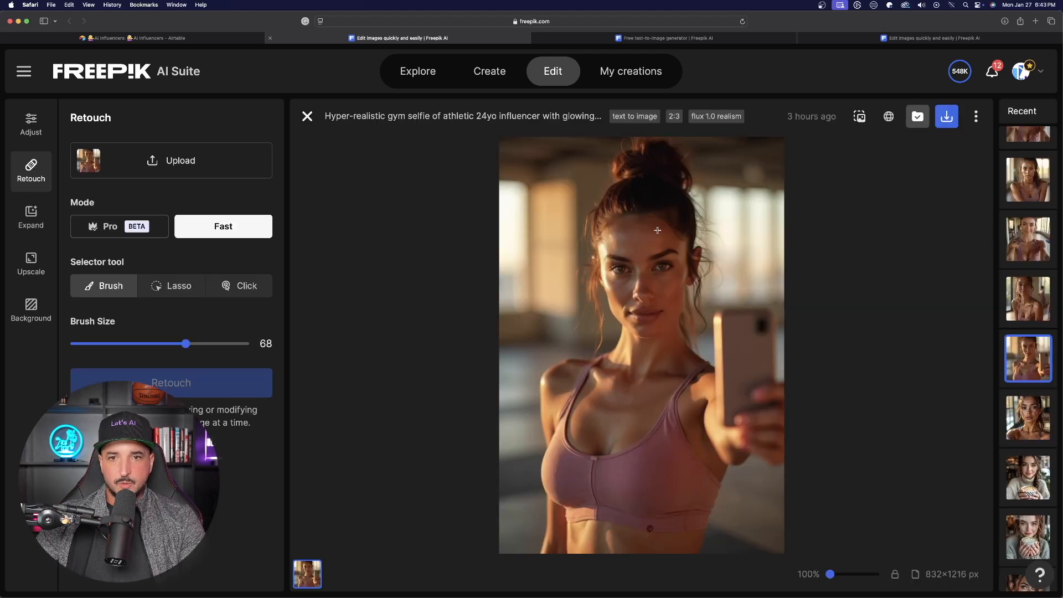
Brush a mask over the gym selfie woman's face and switch to Pro mode with a text prompt
mouse_move(654, 223)
left_mouse_down()
mouse_move(656, 202)
mouse_move(638, 309)
mouse_move(641, 252)
mouse_move(643, 311)
left_mouse_up()
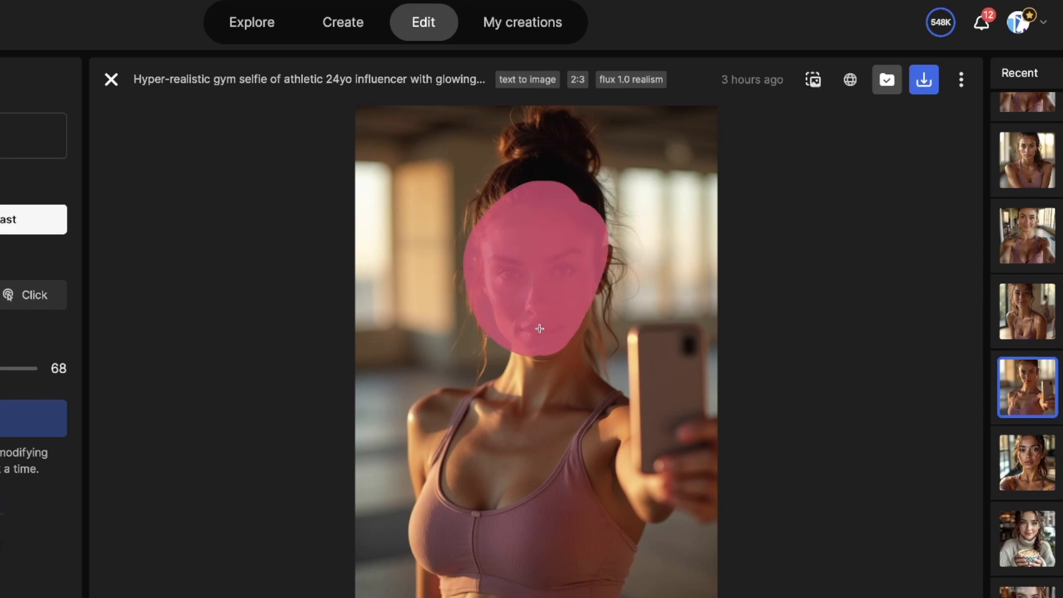
mouse_move(540, 329)
left_mouse_down()
mouse_move(567, 238)
mouse_move(575, 274)
left_mouse_up()
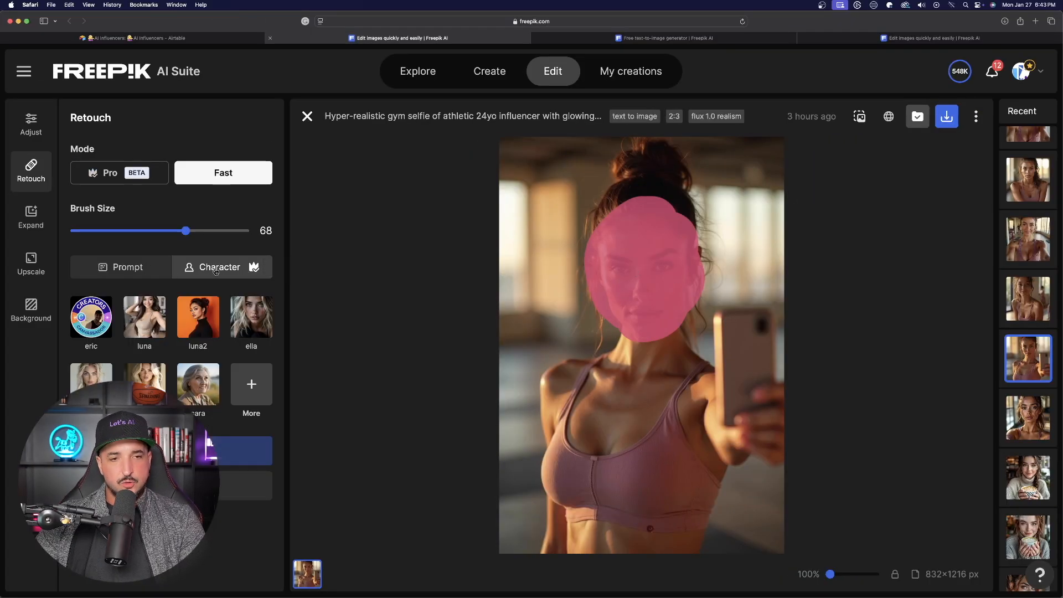
left_click(107, 275)
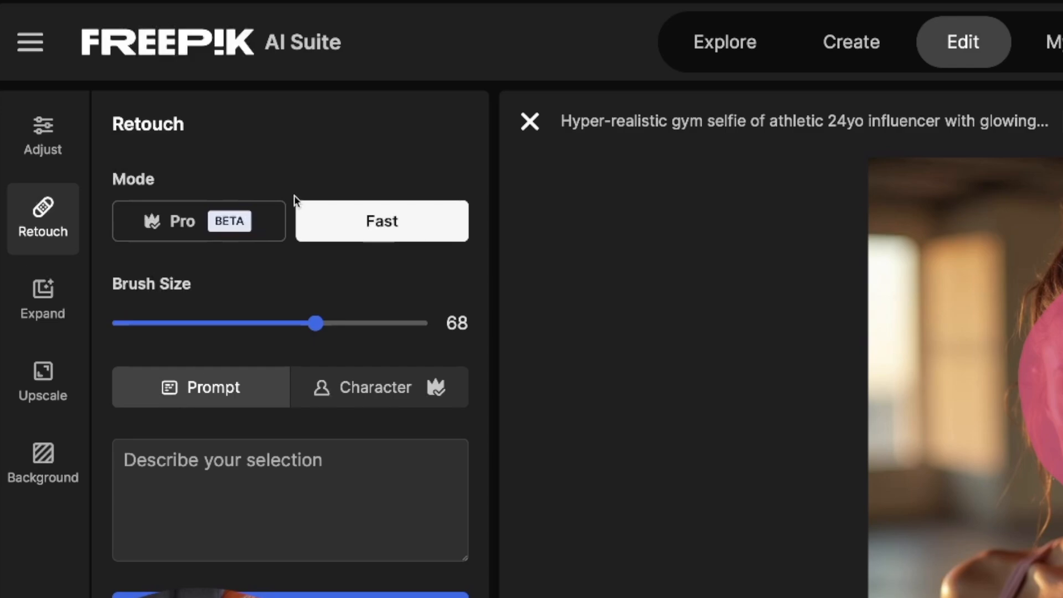
left_click(209, 219)
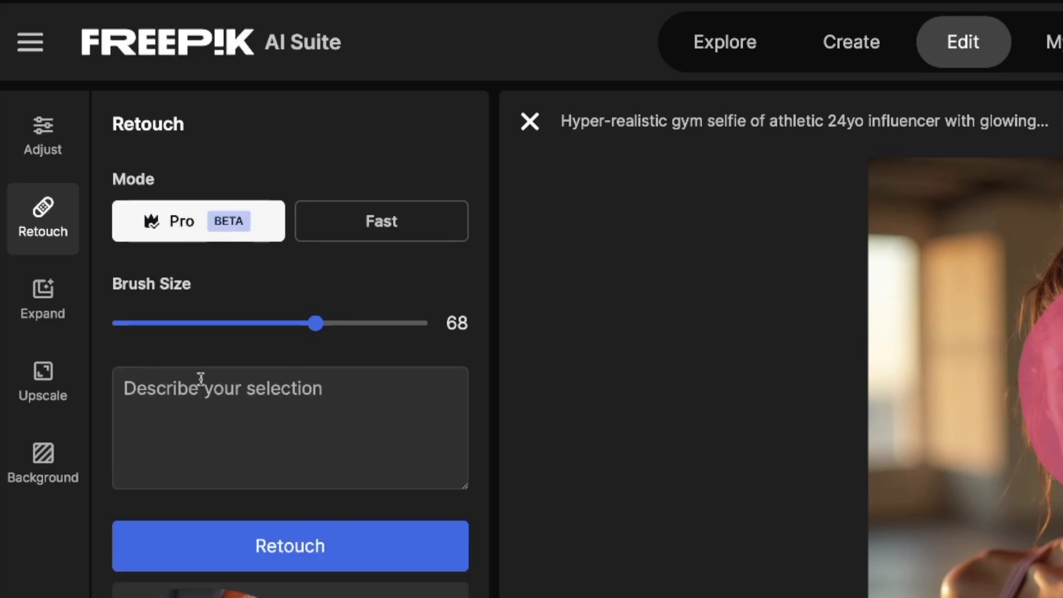
Paste the prompt "24 year old, bright blue eye woman with blonde hair, smiling, beautiful white teeth" and run Retouch
left_click(223, 394)
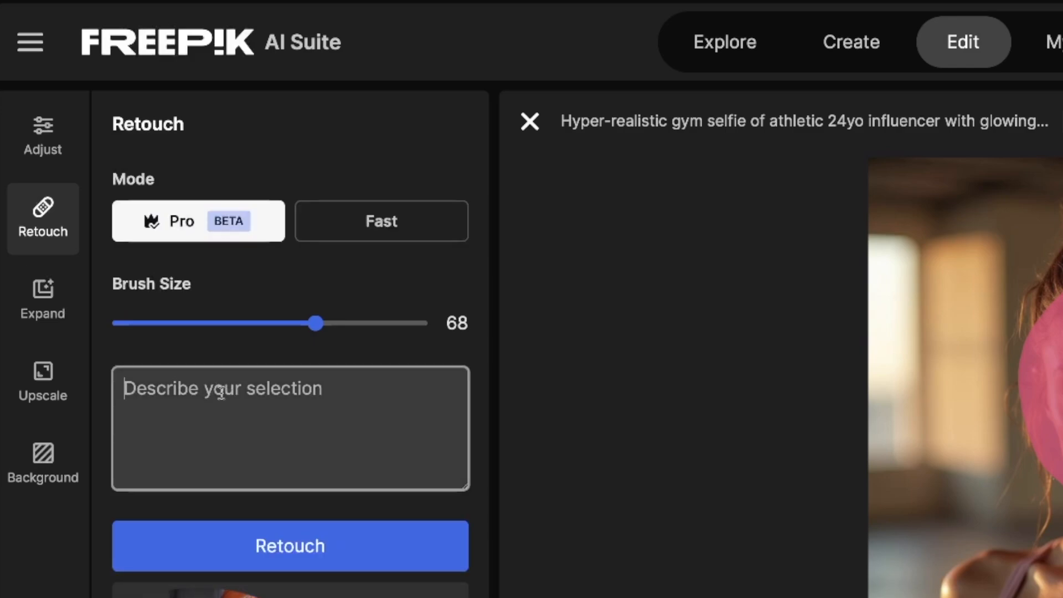
type("24 year old, bright blue eye woman with blonde hair, smiling, beautiful white teeth")
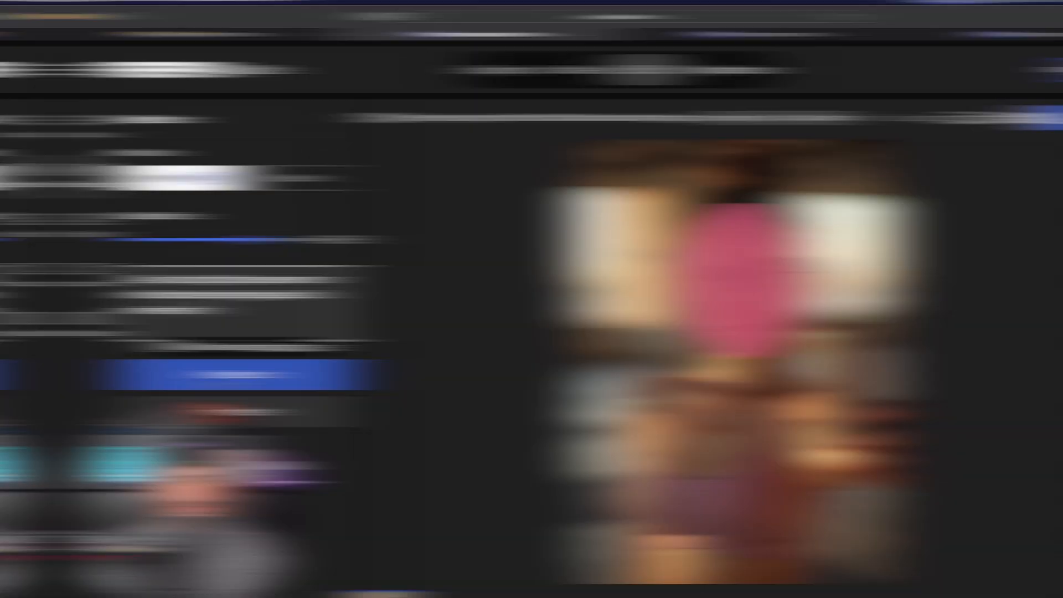
left_click(274, 555)
Clear the retouch prompt and extend the mask to cover the hair as well as the face
left_click(162, 359)
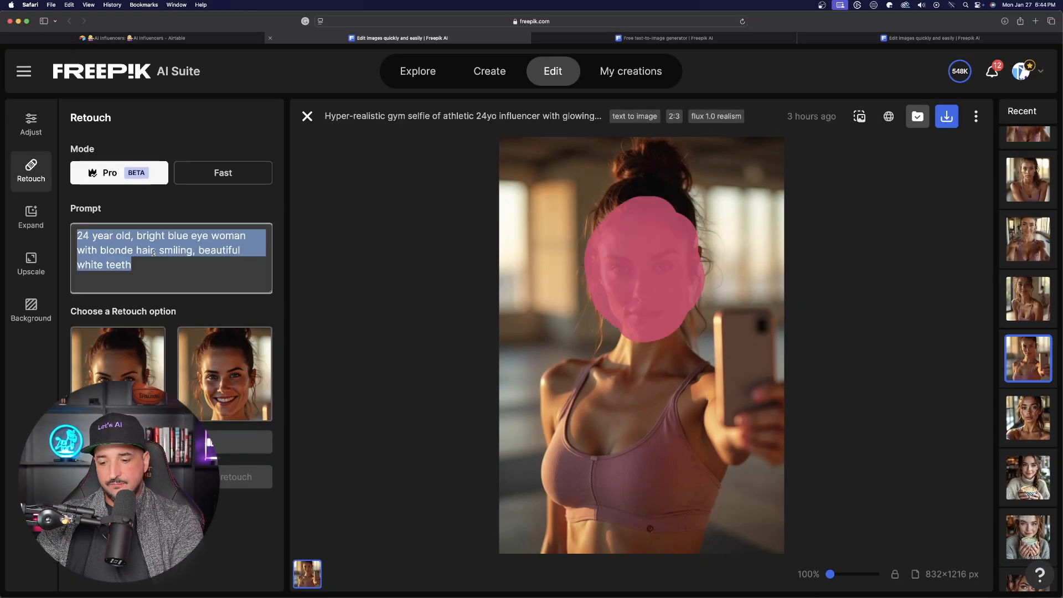
key("BackSpace")
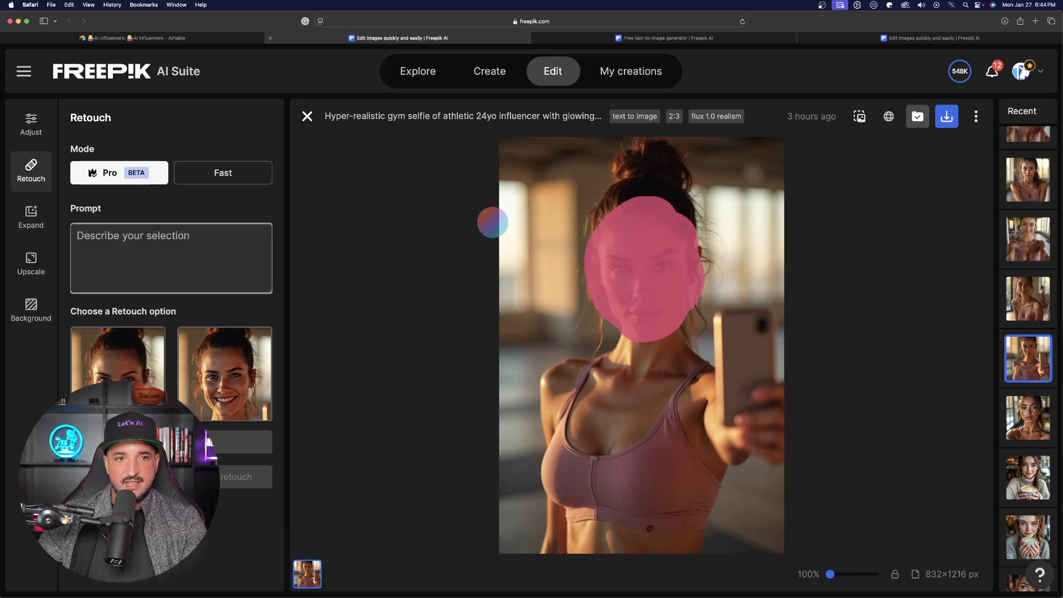
mouse_move(633, 188)
left_mouse_down()
mouse_move(607, 209)
mouse_move(637, 178)
left_mouse_up()
mouse_move(491, 114)
left_mouse_down()
mouse_move(512, 78)
mouse_move(574, 247)
mouse_move(553, 103)
mouse_move(410, 152)
mouse_move(427, 227)
mouse_move(424, 346)
mouse_move(414, 280)
mouse_move(572, 323)
mouse_move(610, 226)
mouse_move(614, 254)
mouse_move(578, 281)
left_mouse_up()
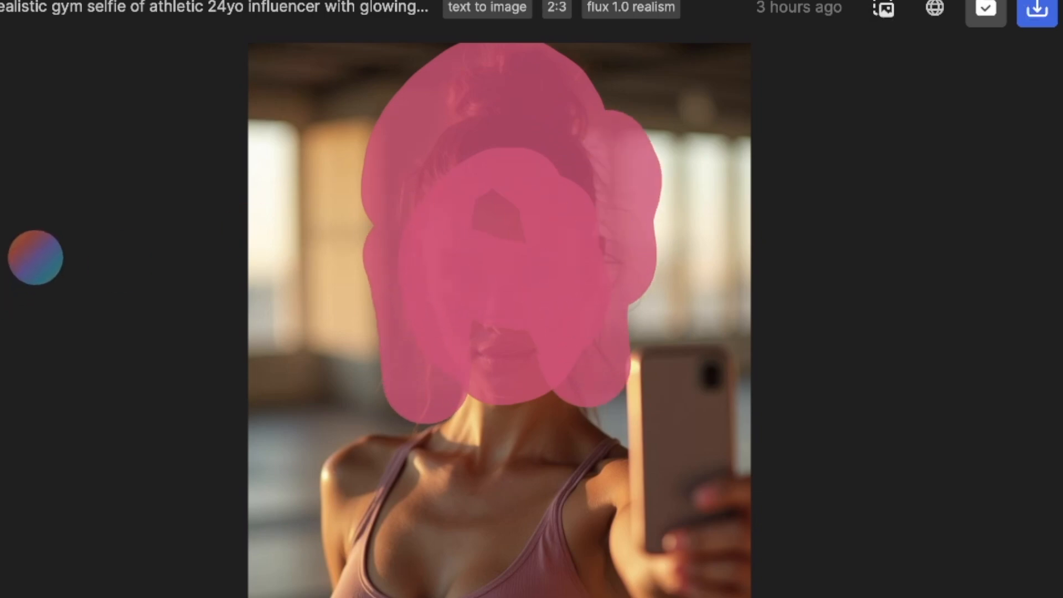
Paste the prompt "beautiful woman, bleach blonde hair, 24 years old, instagram model, smiling, bright big blue eyes", retouch, and pick the second option
left_click(140, 236)
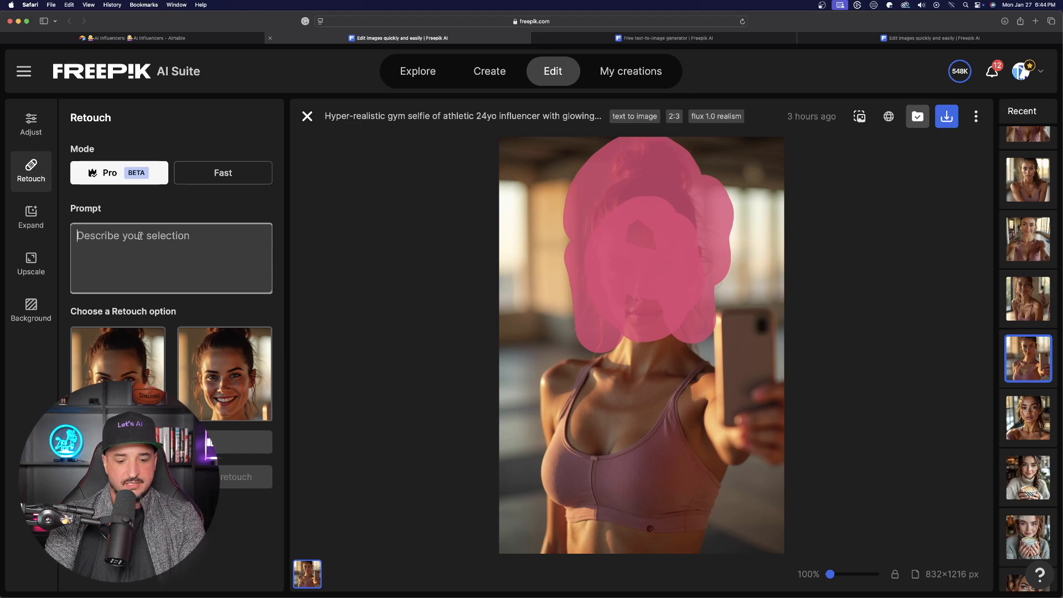
type("beautiful woman, bleach blonde hair, 24 years old, instagram model, smiling, bright big blue eyes")
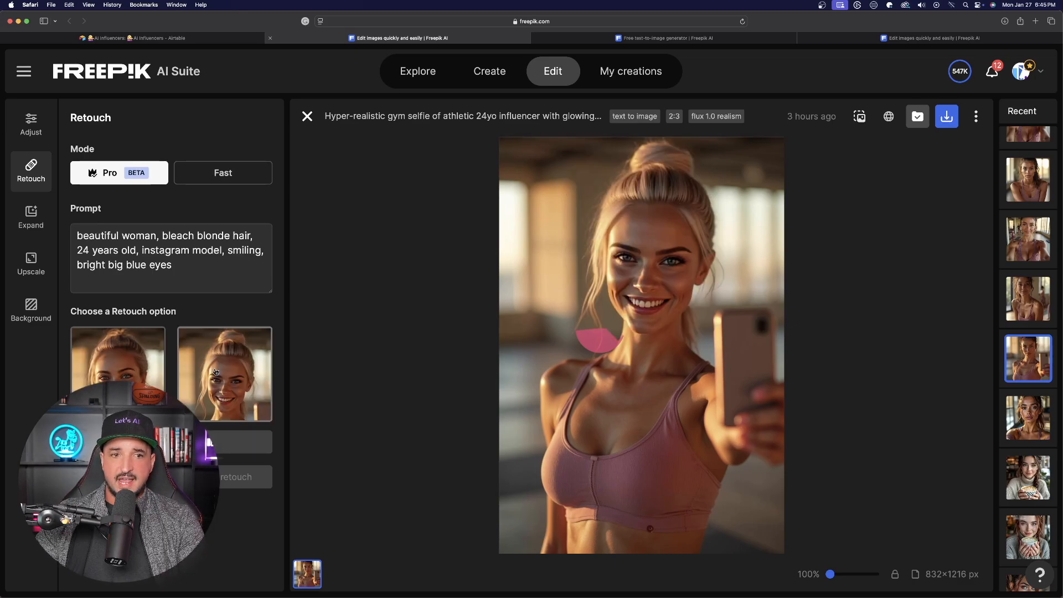
left_click(220, 372)
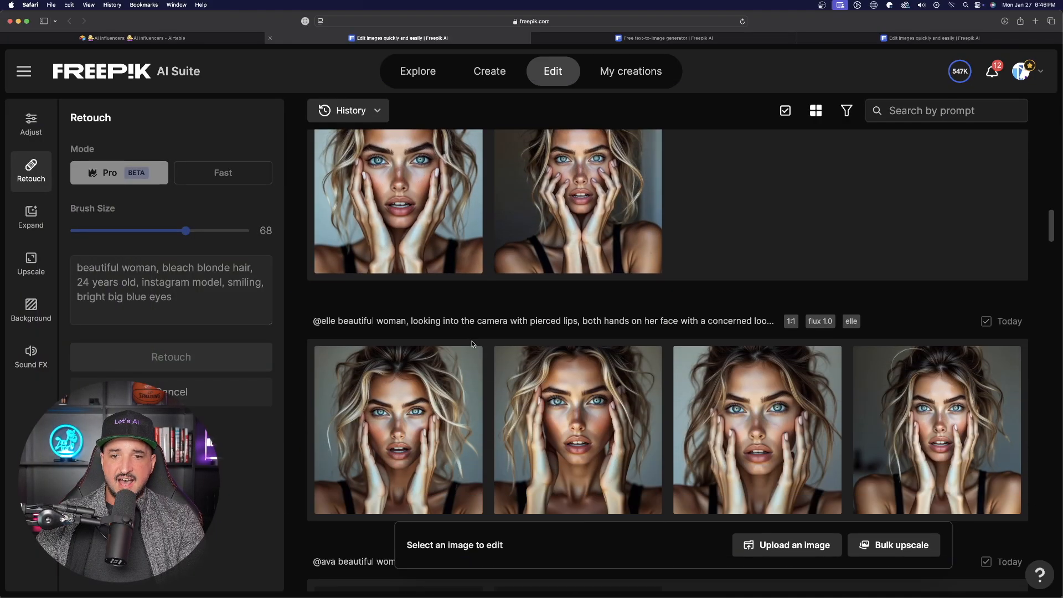
Open the social media logos app-icon image from the creation history
scroll(541, 259, "down", 5)
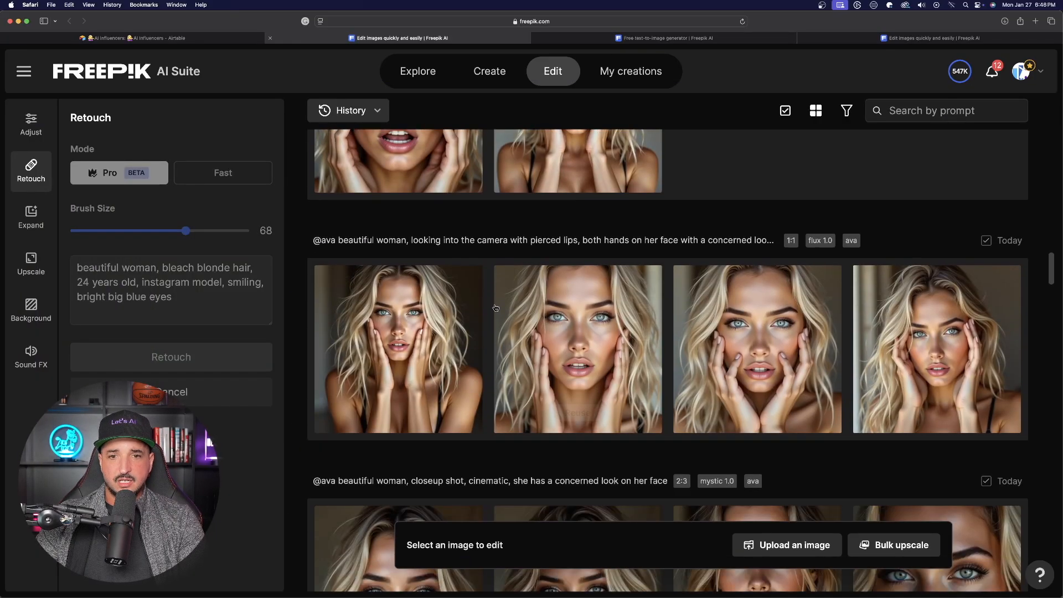
scroll(541, 259, "down", 15)
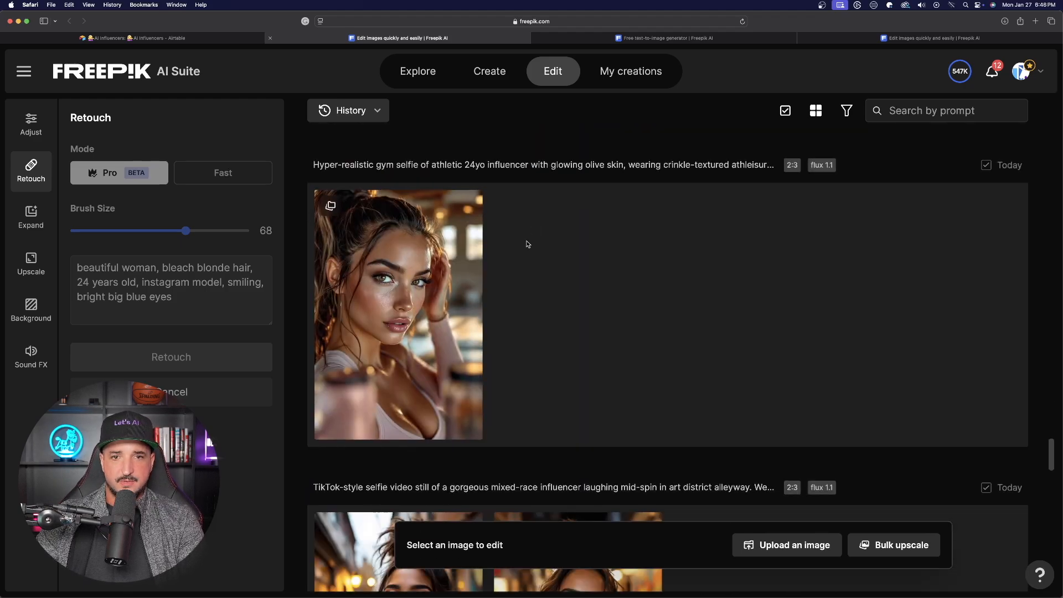
scroll(541, 283, "down", 10)
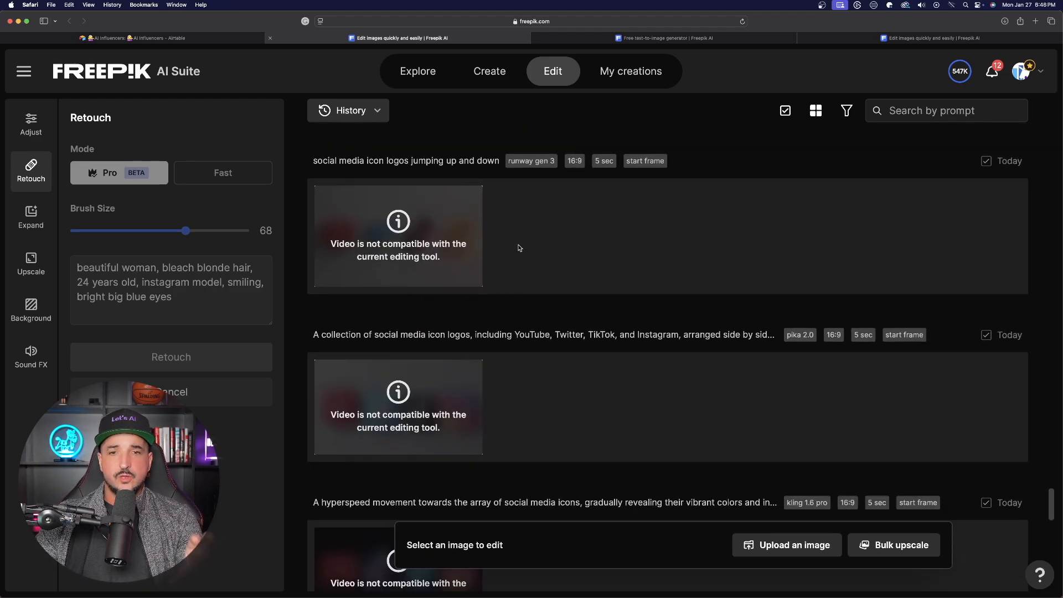
scroll(526, 272, "down", 6)
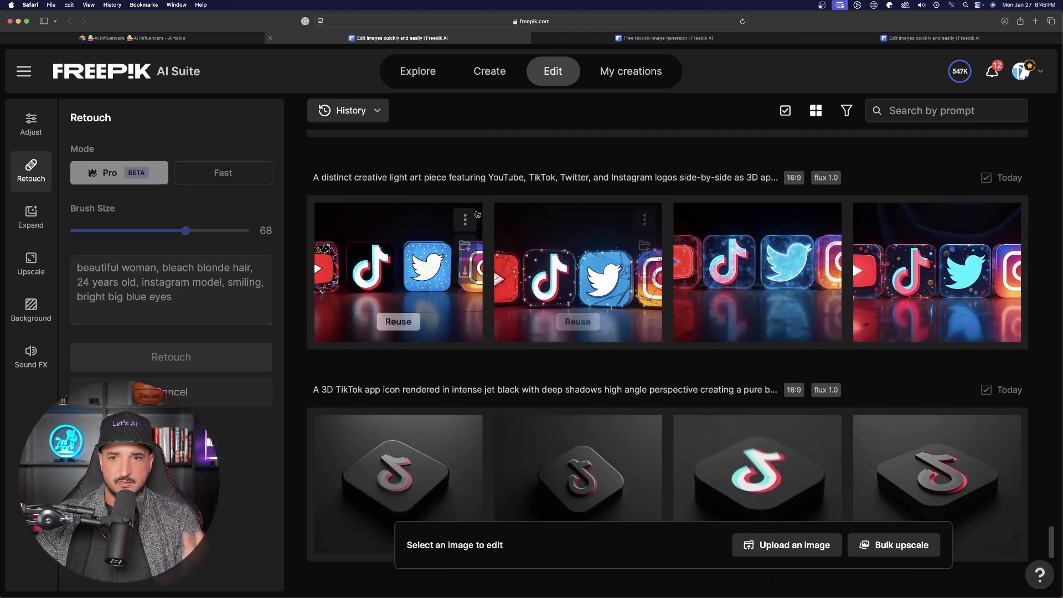
scroll(678, 341, "down", 6)
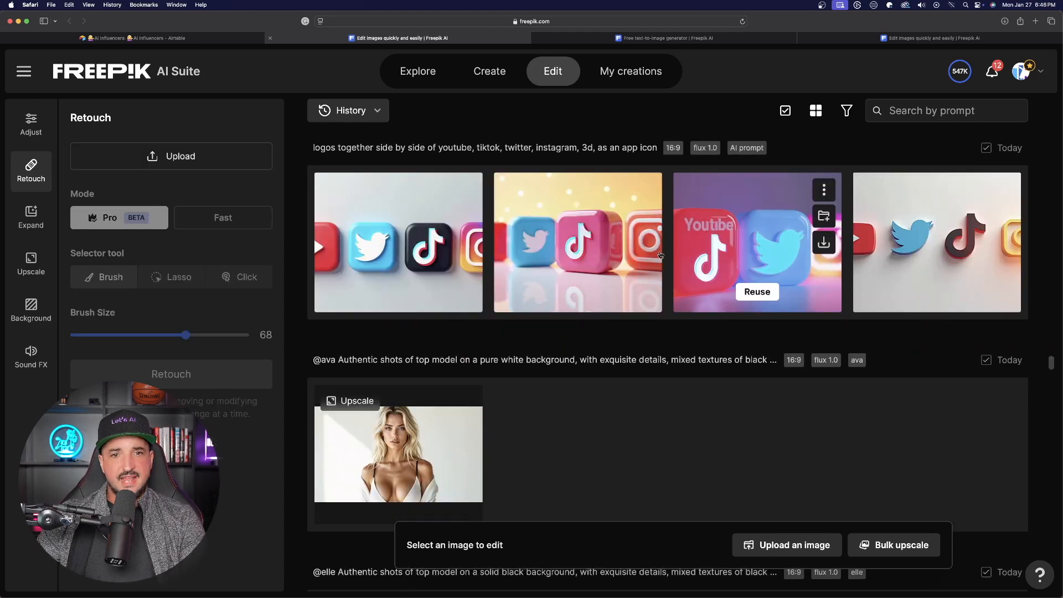
left_click(407, 233)
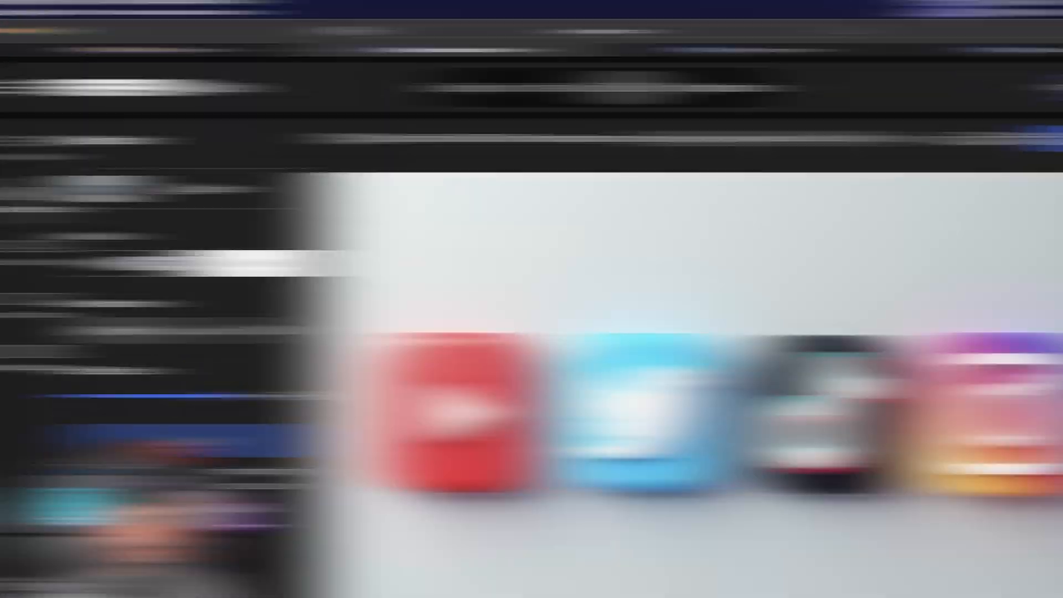
Set the brush size to 72 and paint a mask over the TikTok icon
left_click(224, 227)
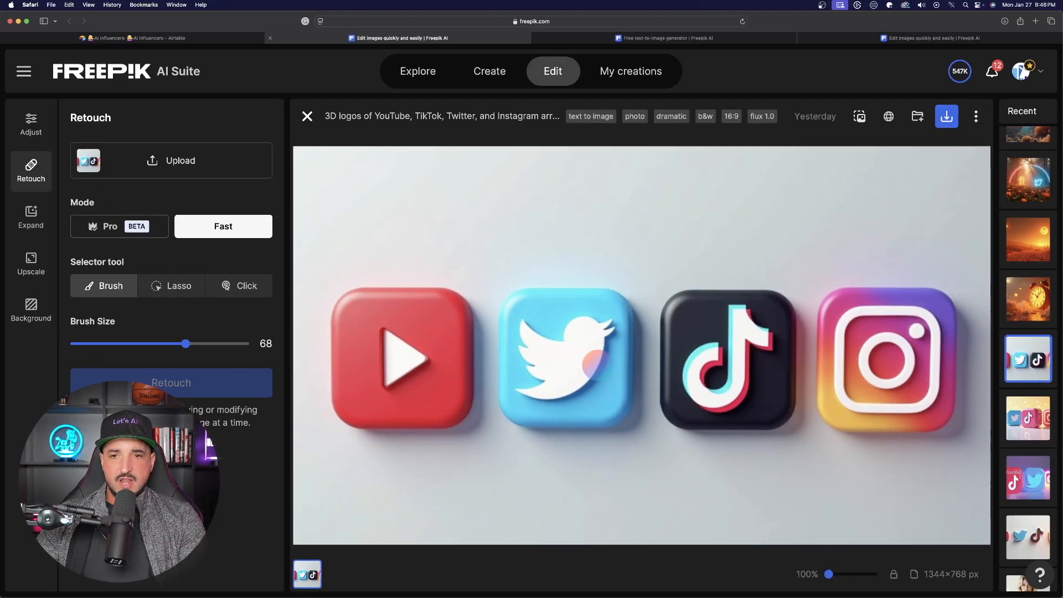
left_click(193, 344)
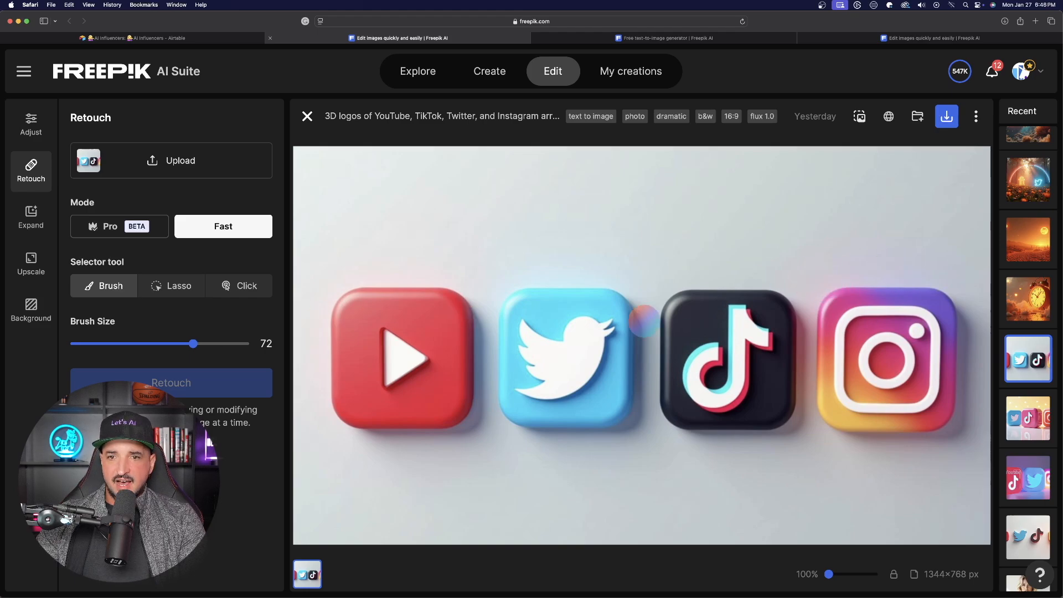
left_click_drag(704, 296, 681, 323)
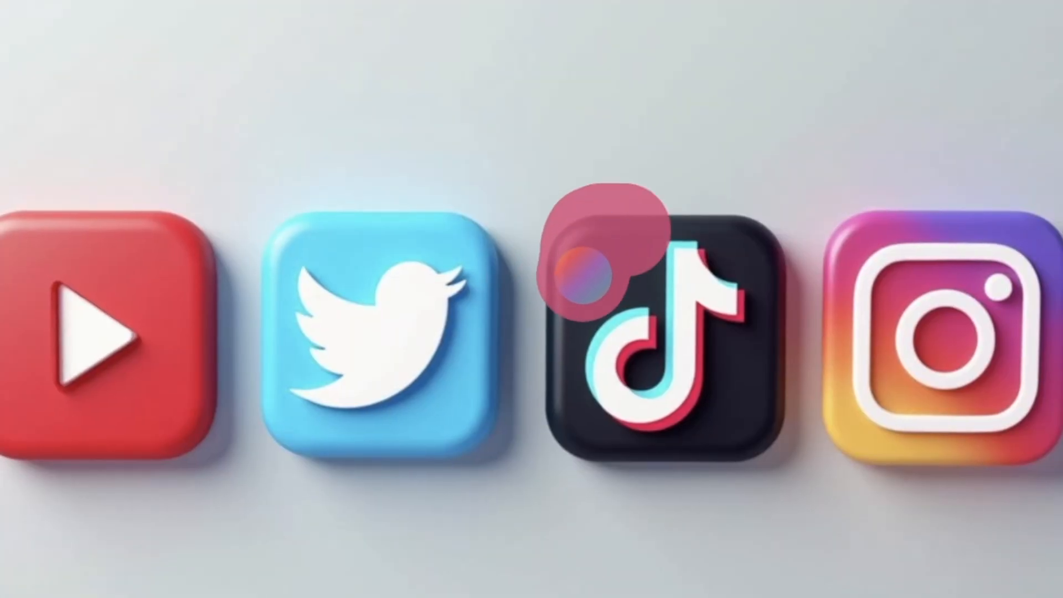
mouse_move(583, 275)
left_mouse_down()
mouse_move(576, 386)
mouse_move(641, 275)
left_mouse_up()
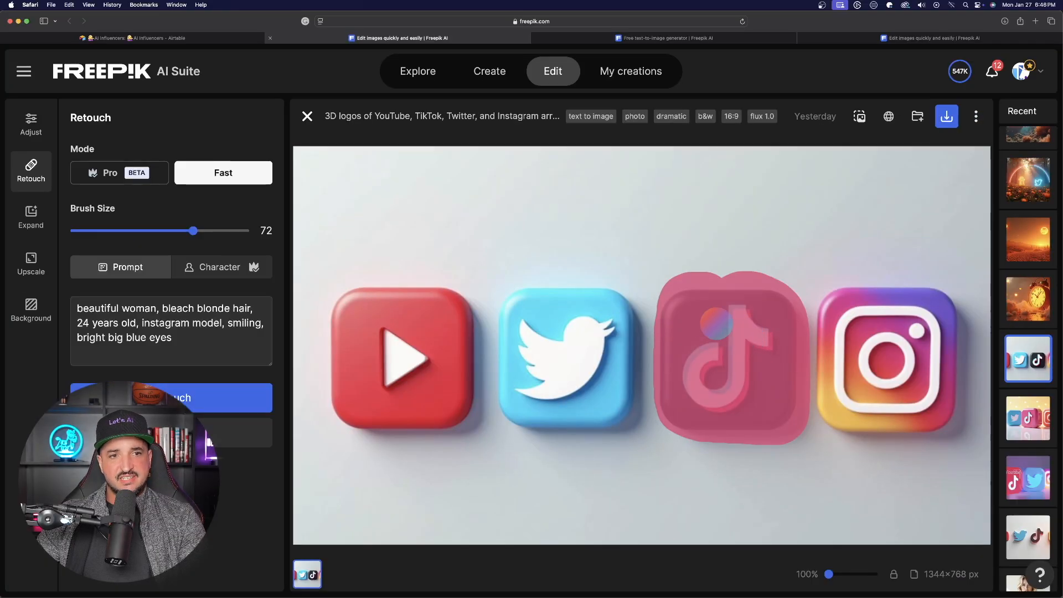
Replace the prompt with "facebook logo in the form of an iphone app icon", run Retouch, and apply the result
left_click(142, 301)
key("super+a")
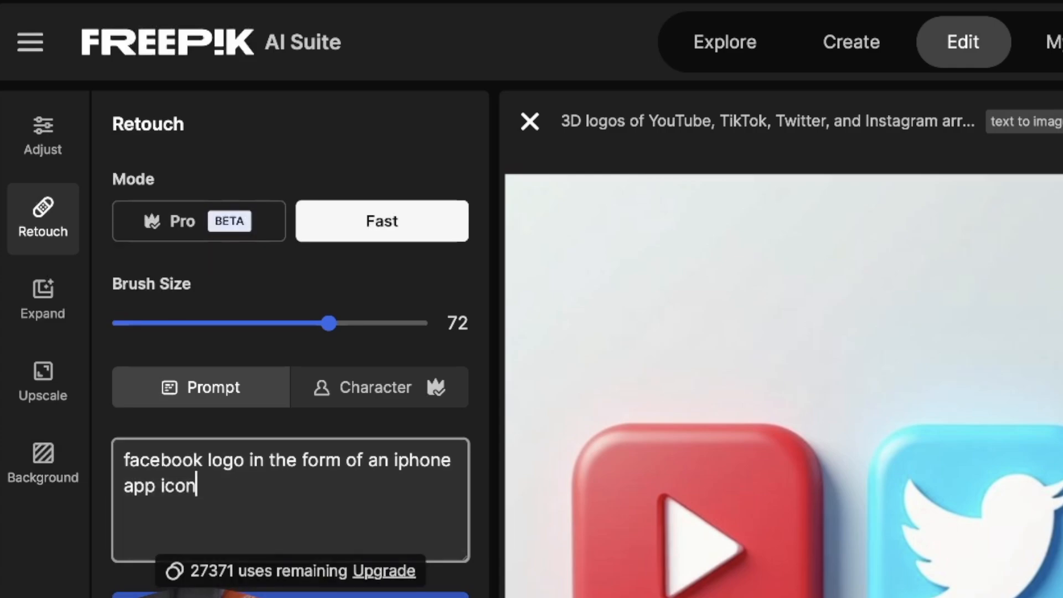
left_click(290, 595)
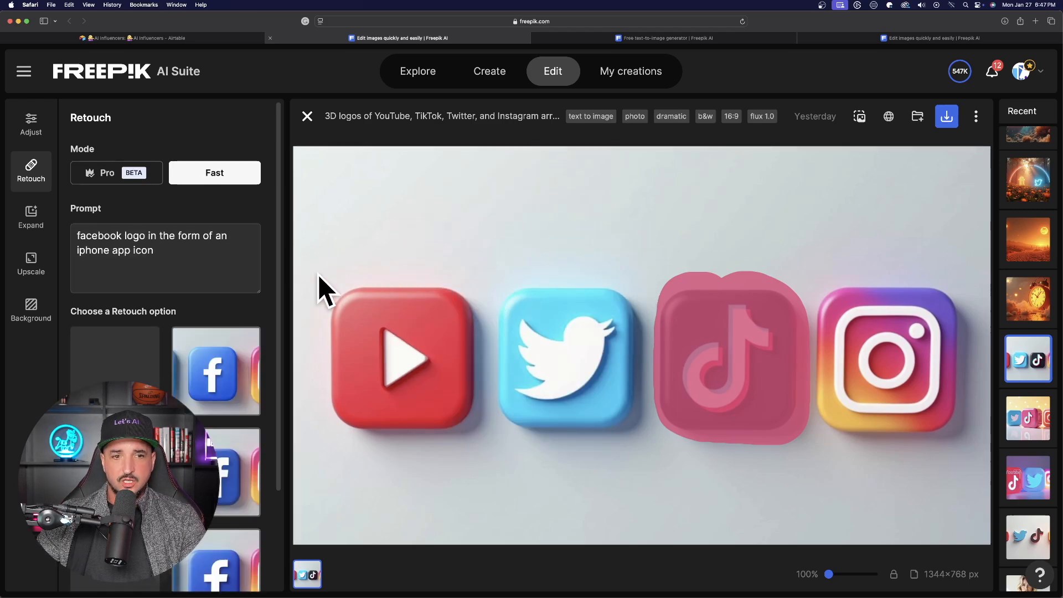
scroll(211, 410, "down", 1)
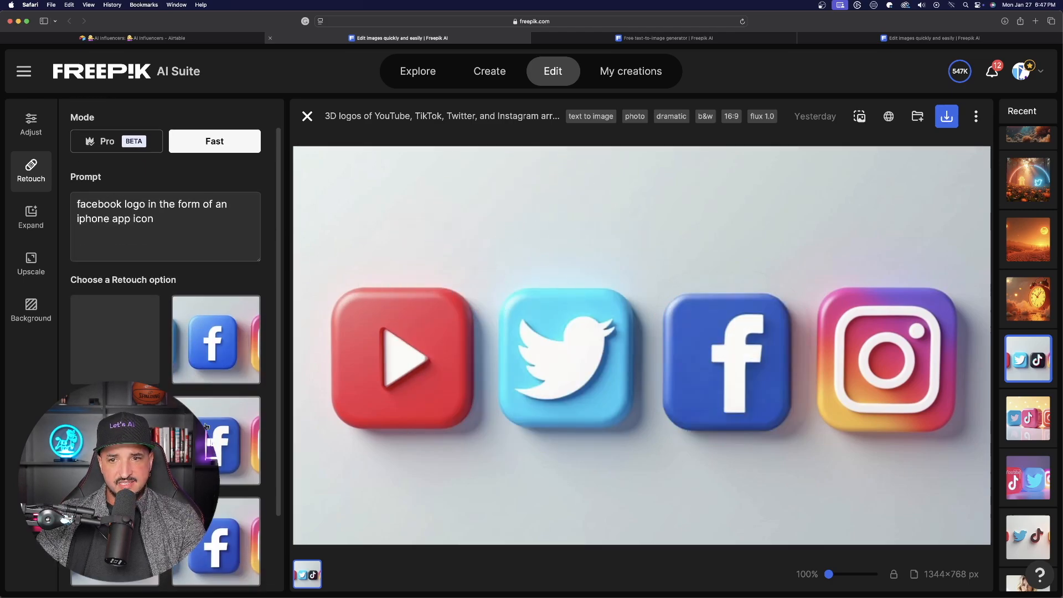
scroll(59, 354, "up", 1)
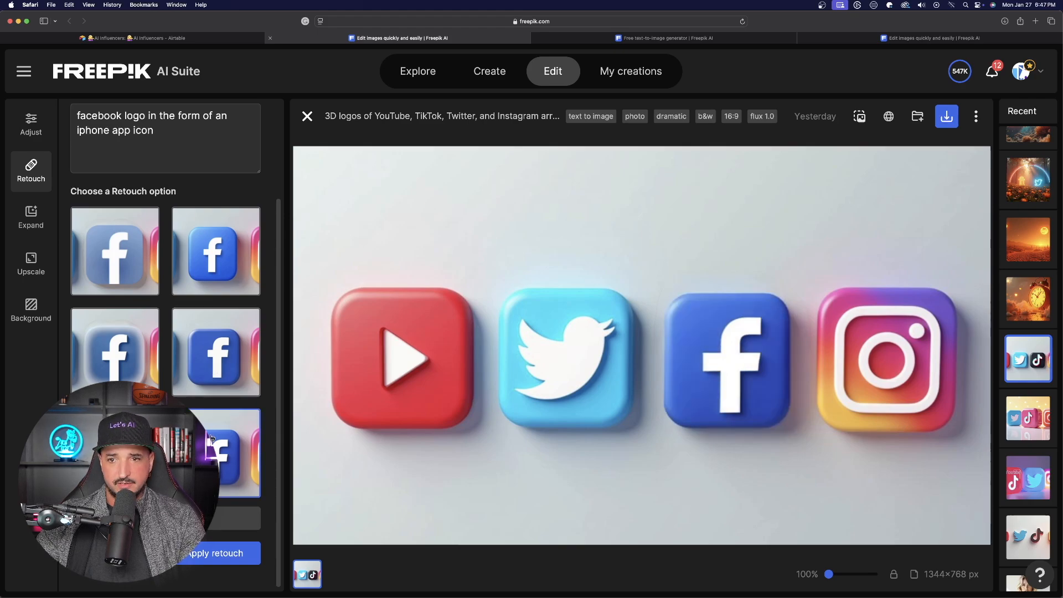
left_click(213, 553)
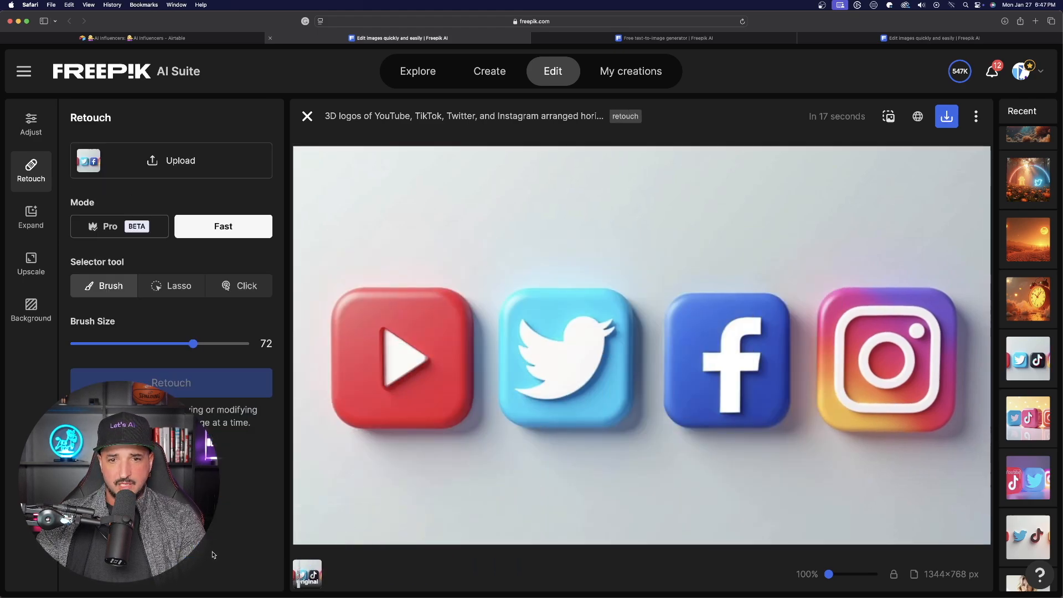
Compare the original with the retouched version, then close the image
left_click(317, 577)
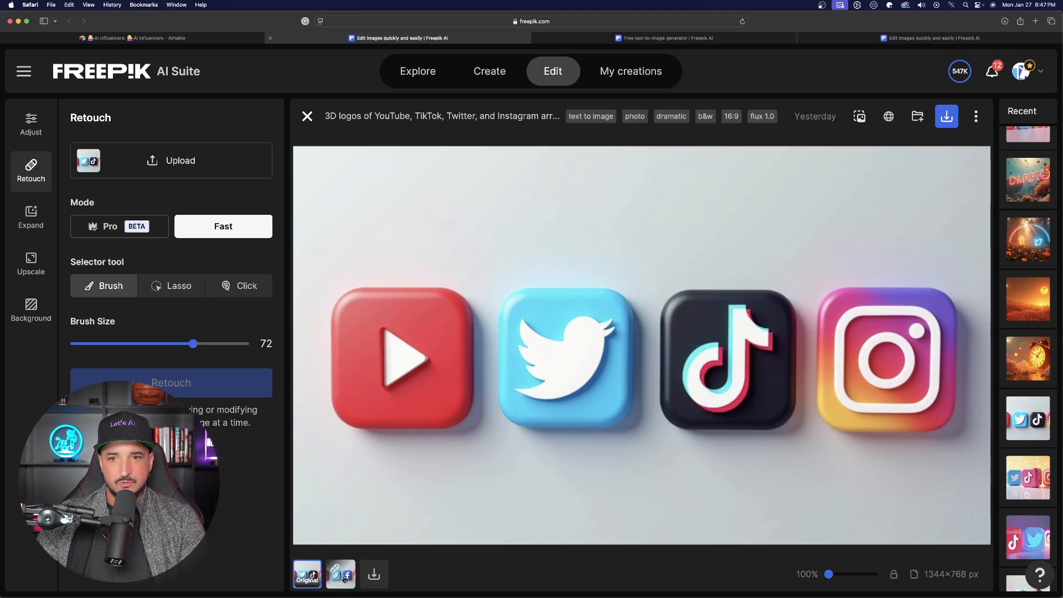
left_click(342, 576)
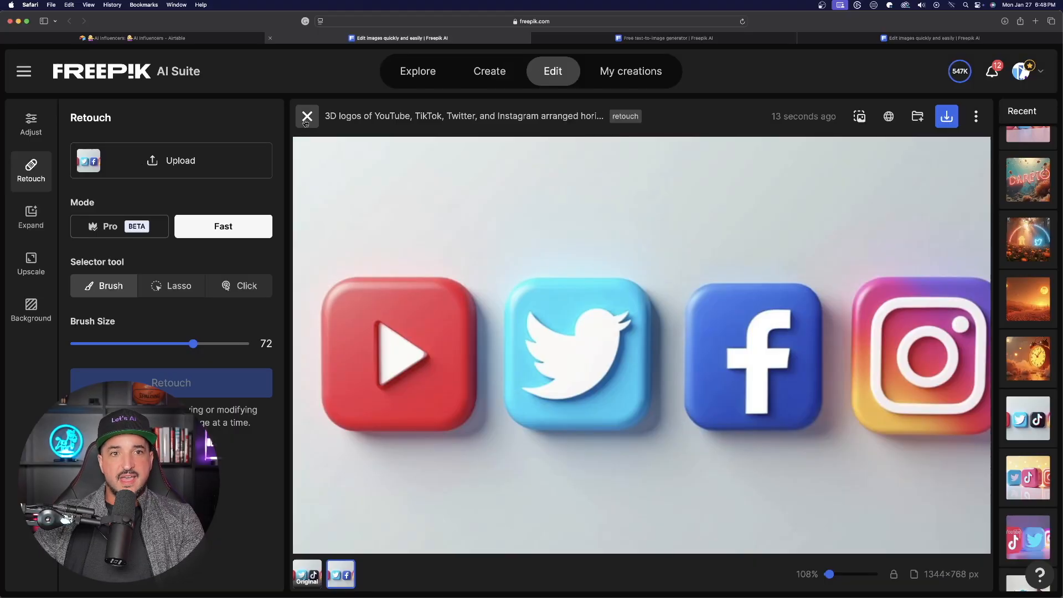
left_click(304, 113)
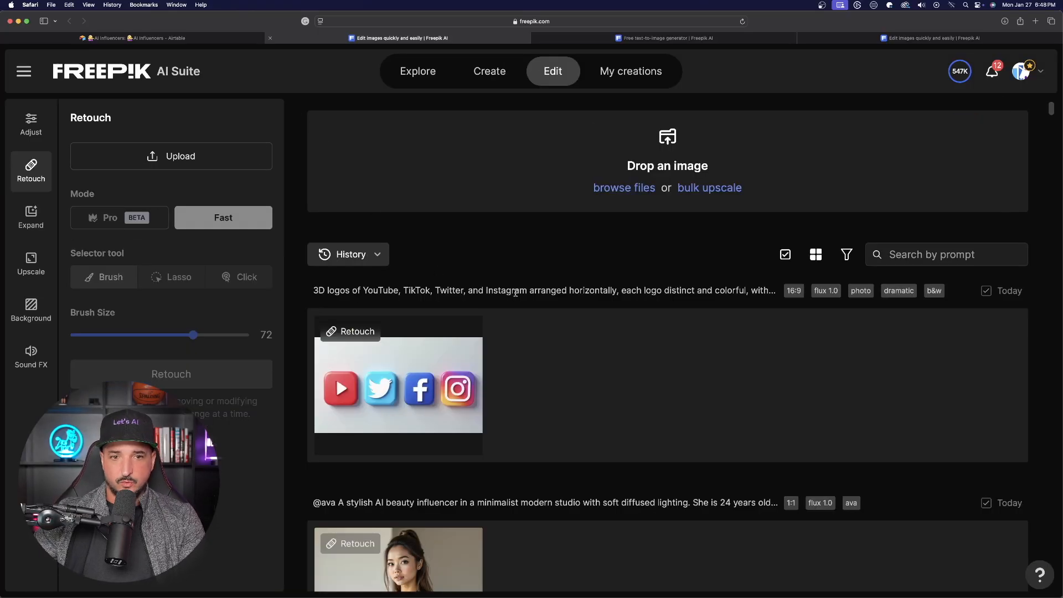
Search the creation history for "woman" and open the blonde woman's night selfie holding a drink
scroll(526, 317, "down", 1)
scroll(664, 266, "up", 1)
scroll(960, 247, "down", 1)
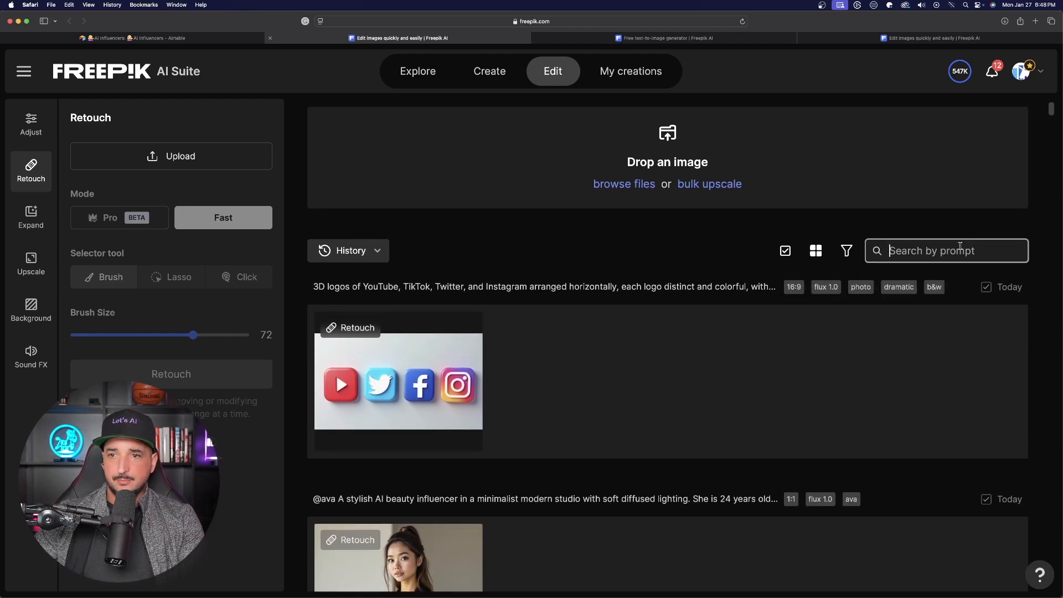
type("woman")
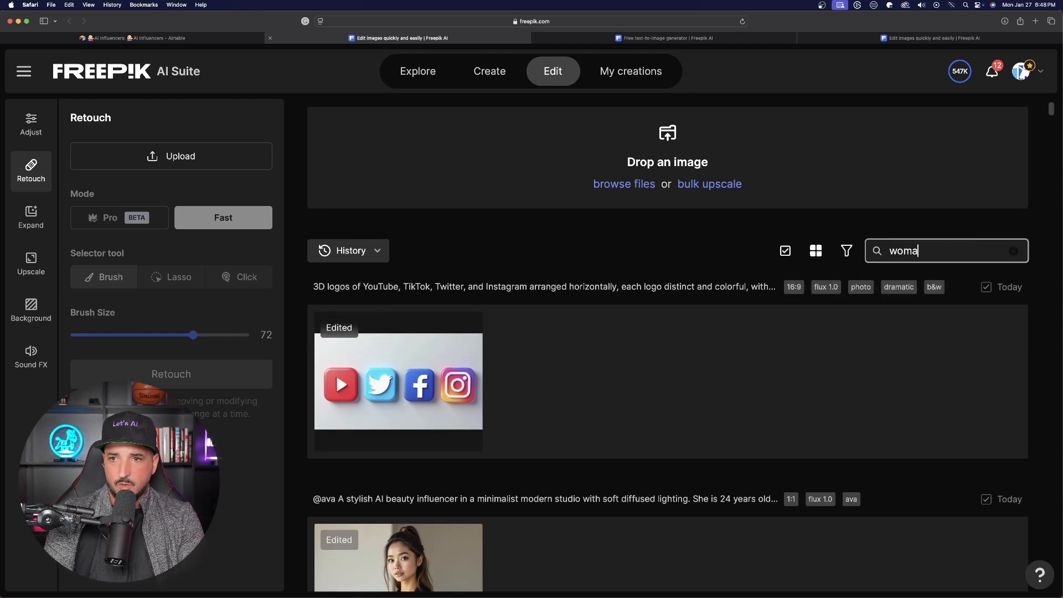
scroll(560, 284, "down", 5)
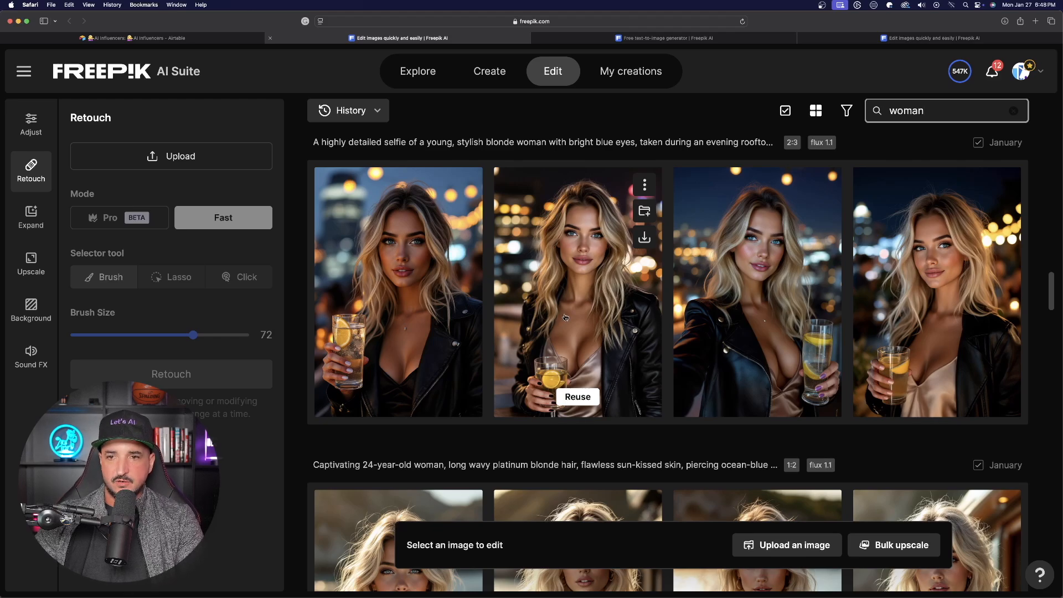
left_click(600, 303)
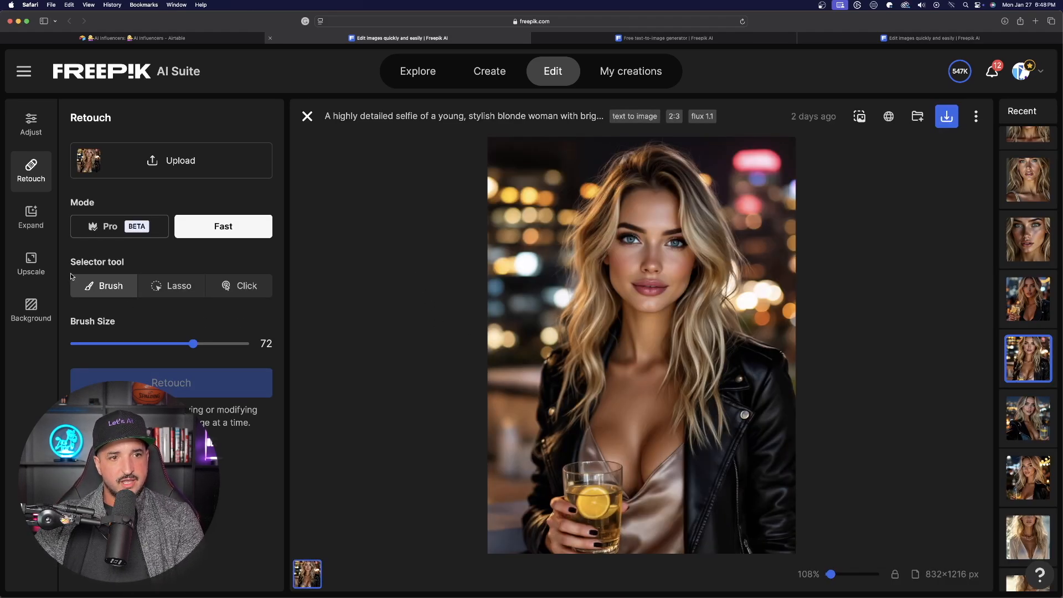
Mask the drink glass at brush size 44, retouch with "starbucks cup of coffee", and pick the third option
left_click(141, 343)
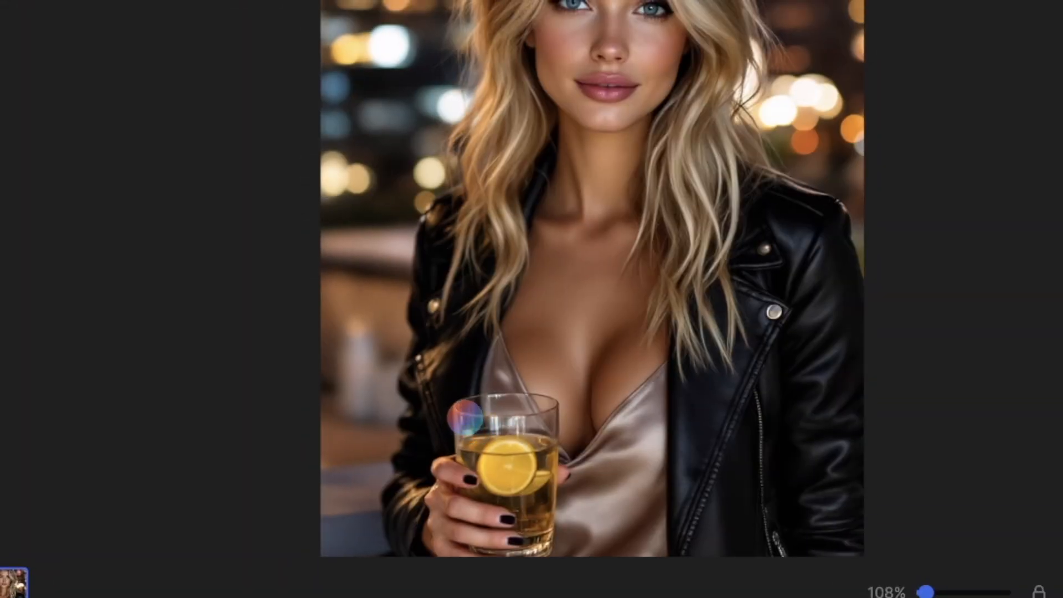
left_click_drag(465, 417, 537, 423)
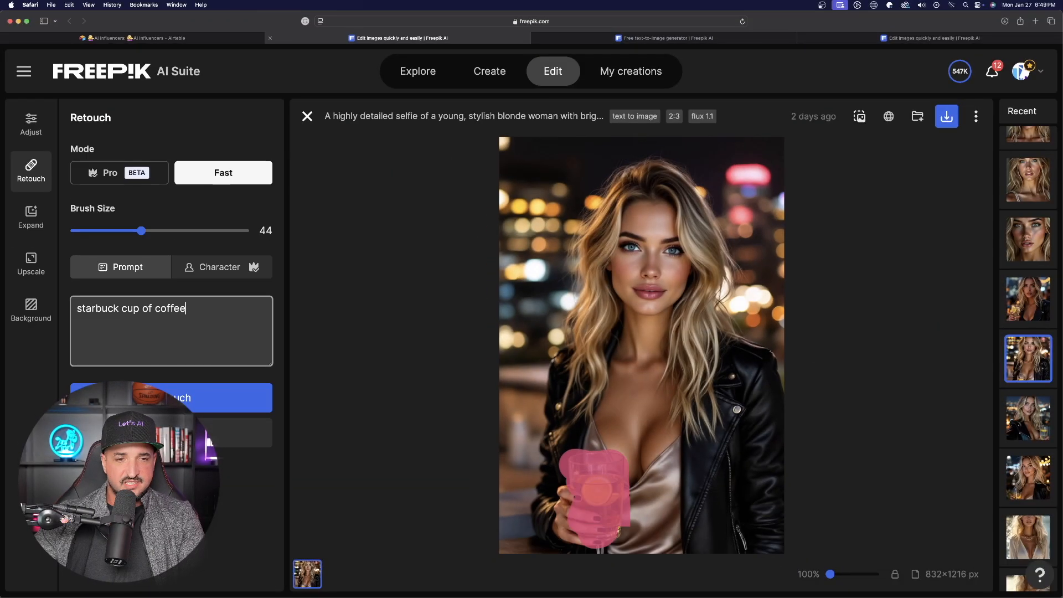
left_click(109, 307)
type("s")
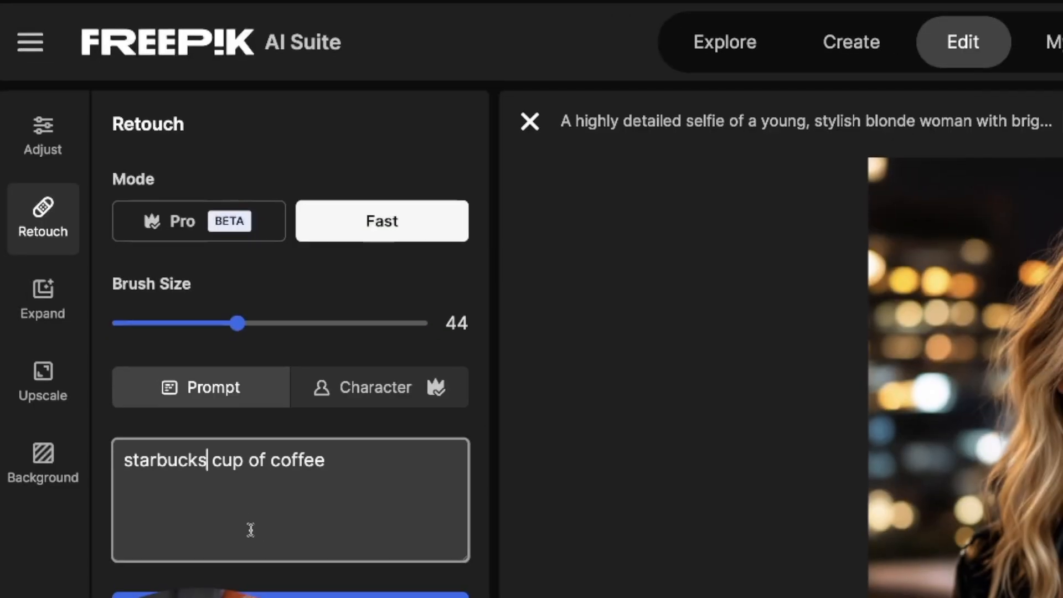
left_click(290, 595)
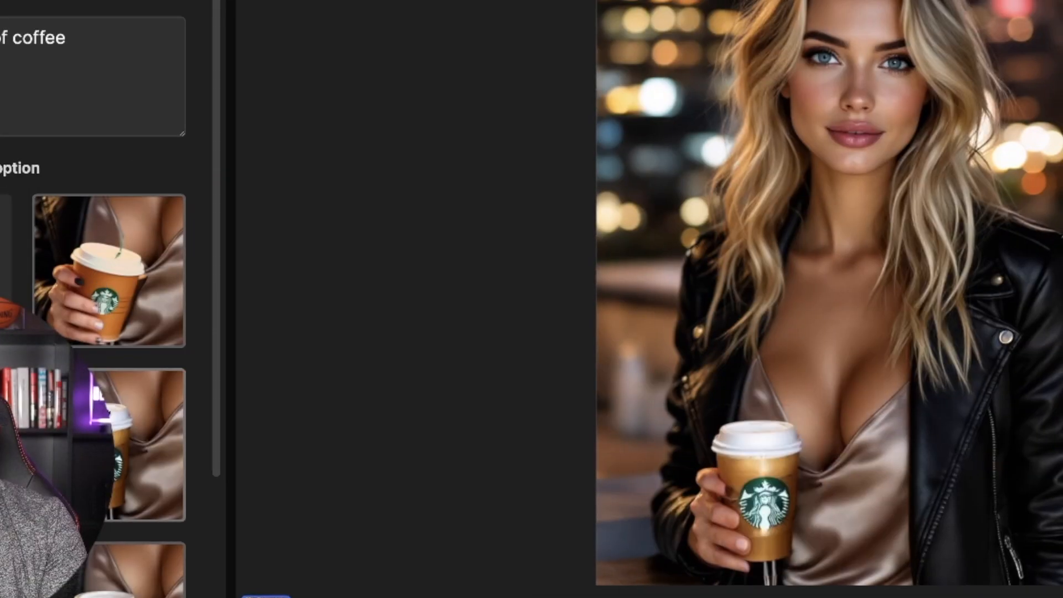
scroll(221, 554, "down", 1)
scroll(117, 585, "down", 2)
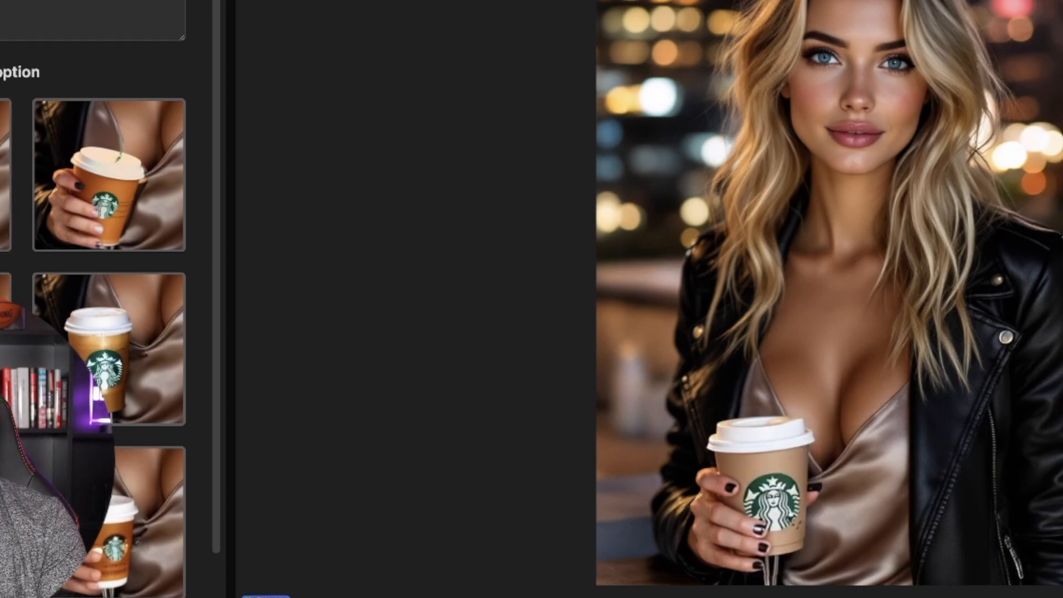
scroll(111, 299, "down", 2)
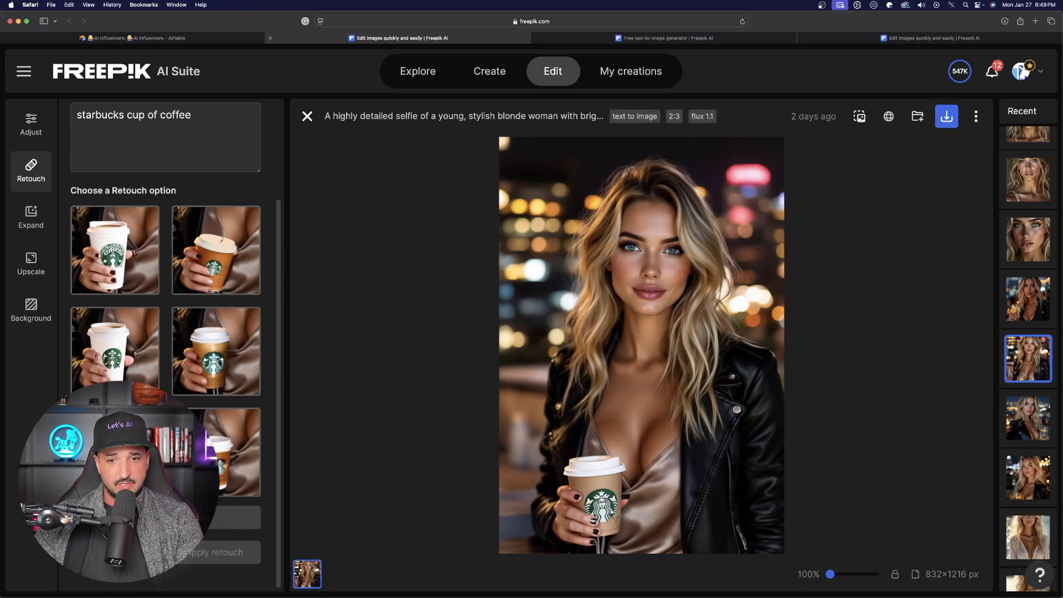
left_click(133, 335)
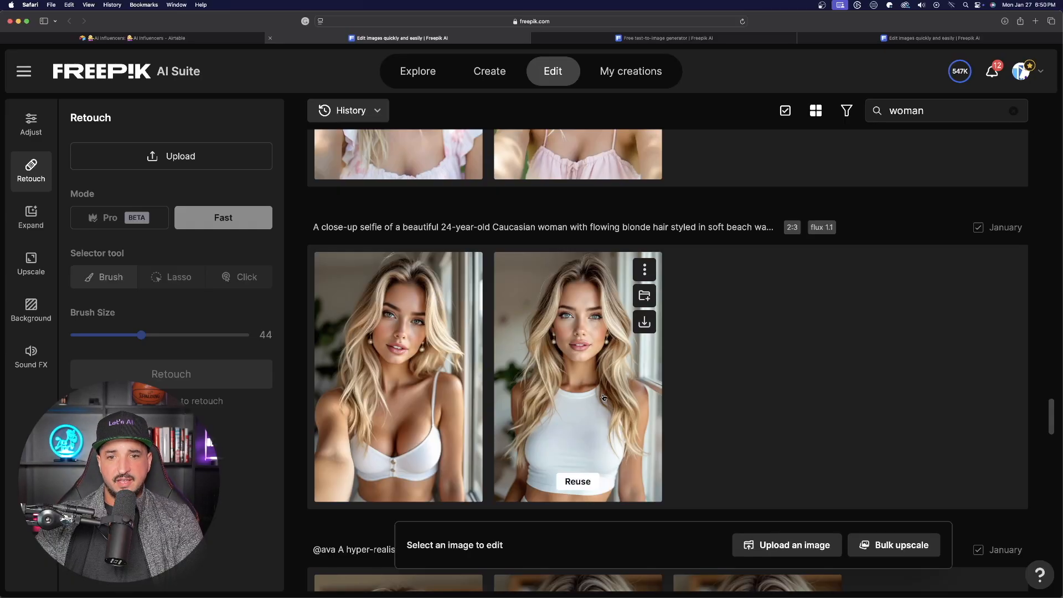
Open the white tank-top selfie and mask her top with the brush size set to 59
left_click(603, 396)
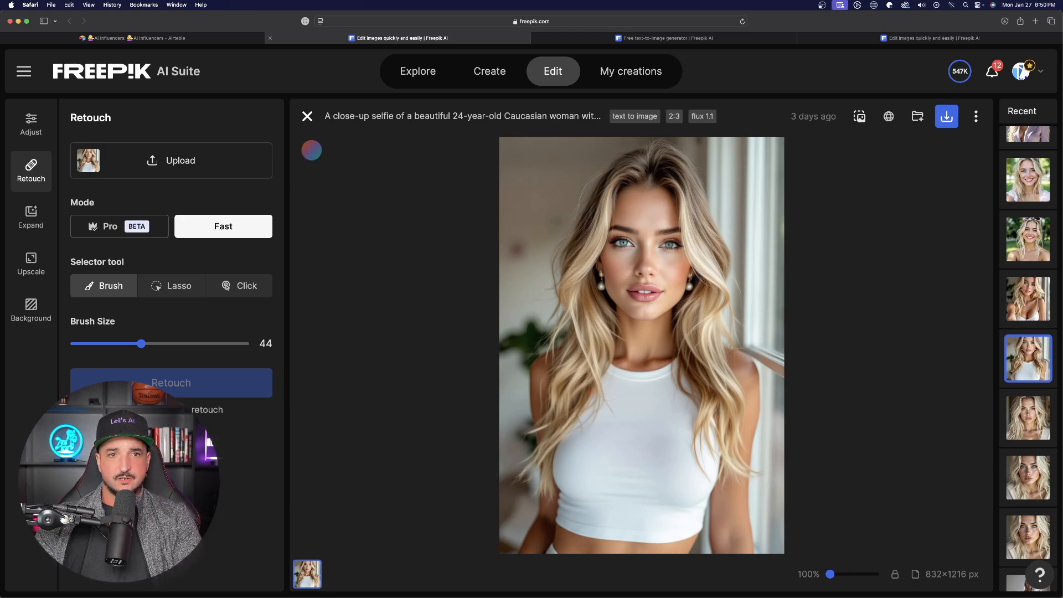
left_click_drag(143, 343, 169, 343)
left_click_drag(615, 377, 637, 498)
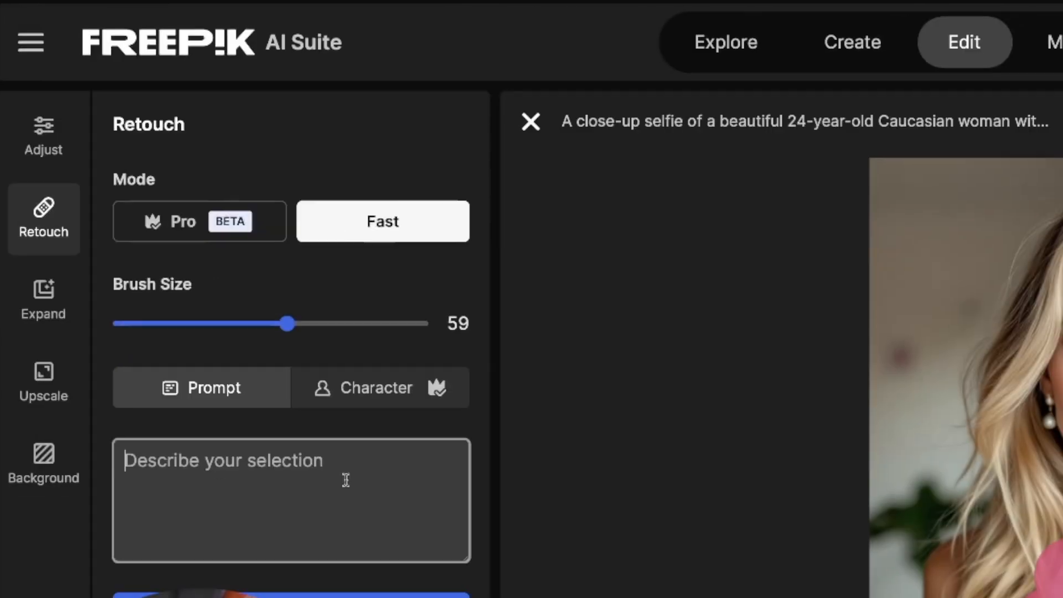
Try retouching the top with the prompt "black tank top" and preview several options
type("black tank top")
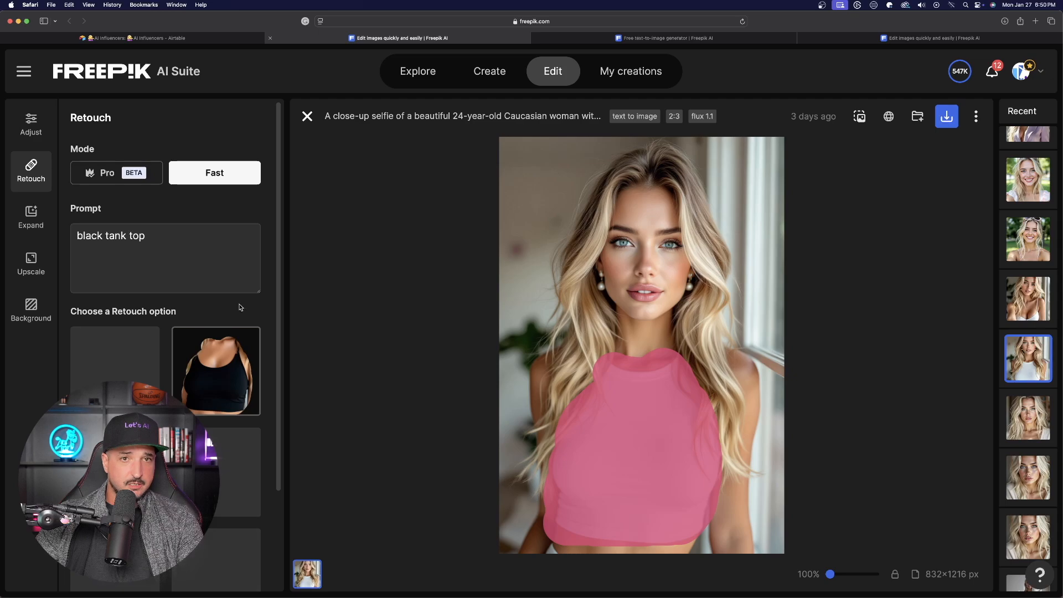
left_click(216, 371)
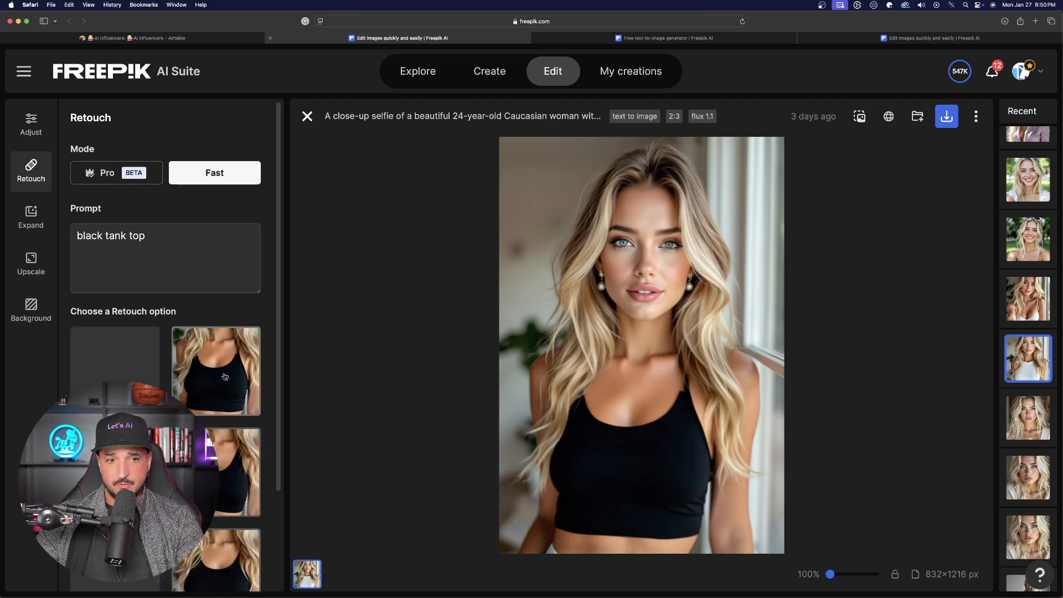
left_click(224, 440)
left_click(214, 546)
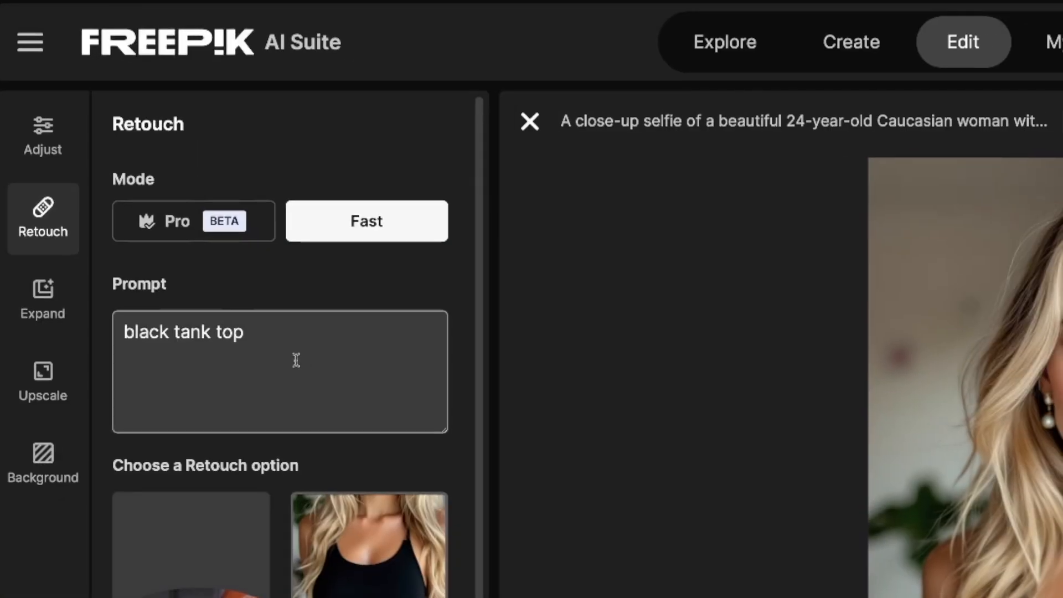
Change the prompt to "christmas sweater", retouch, and apply the selected option
triple_click(163, 240)
type("chir")
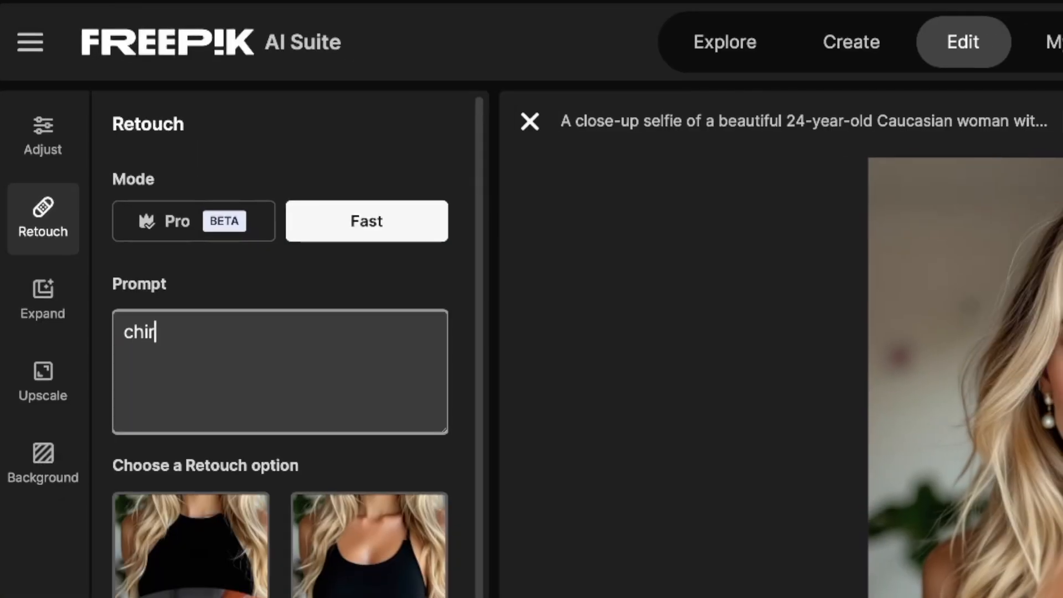
type("istmas sweate")
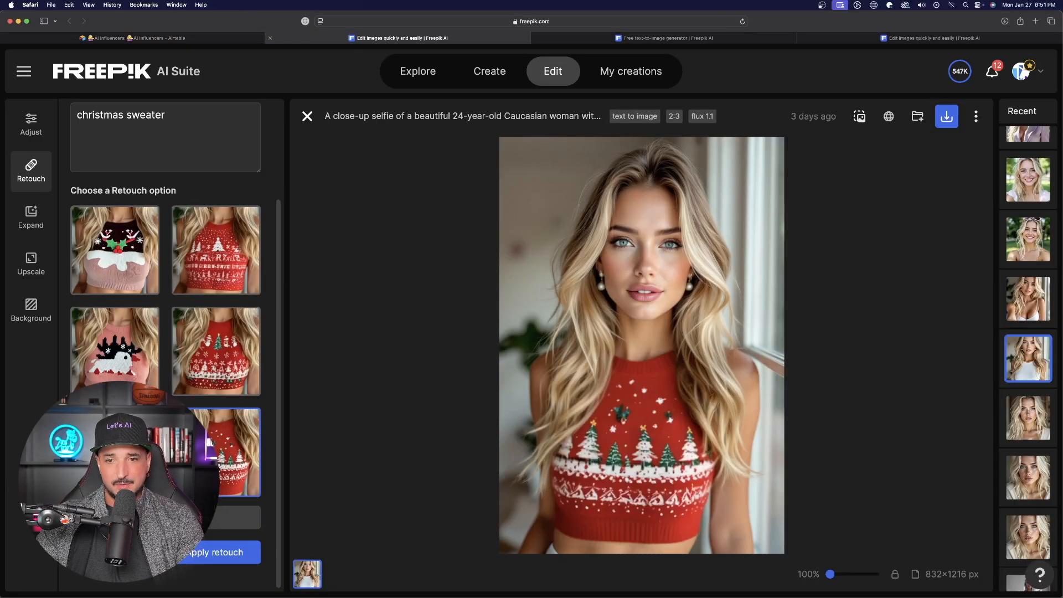
left_click(214, 552)
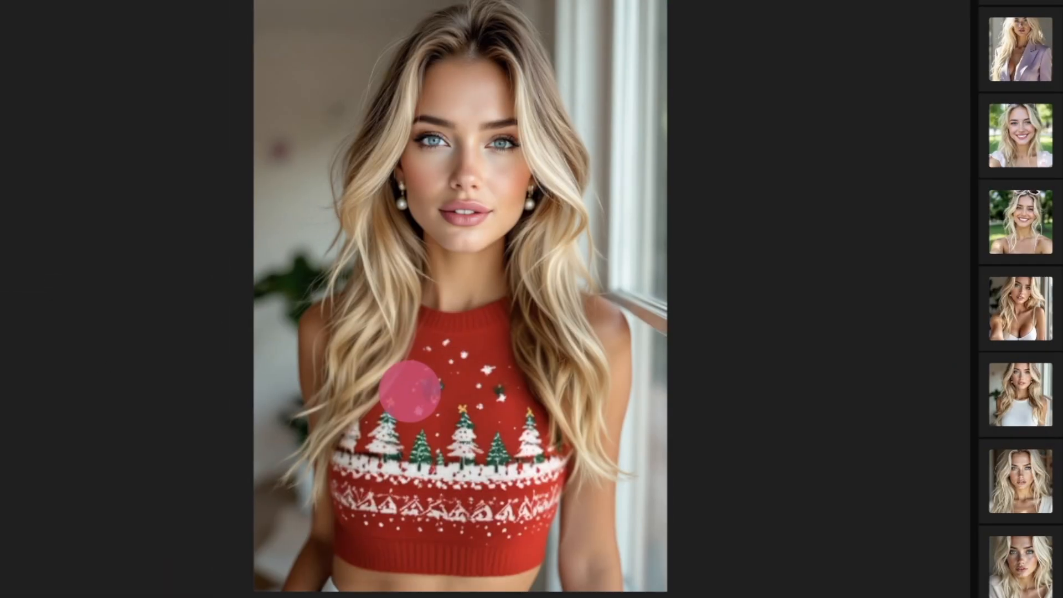
Extend the mask over both arms and retouch with "long sleeve christmas sweater", picking the second option
mouse_move(411, 397)
left_mouse_down()
mouse_move(406, 357)
mouse_move(426, 335)
mouse_move(501, 321)
mouse_move(420, 324)
mouse_move(522, 360)
mouse_move(535, 513)
mouse_move(440, 552)
mouse_move(365, 549)
left_mouse_up()
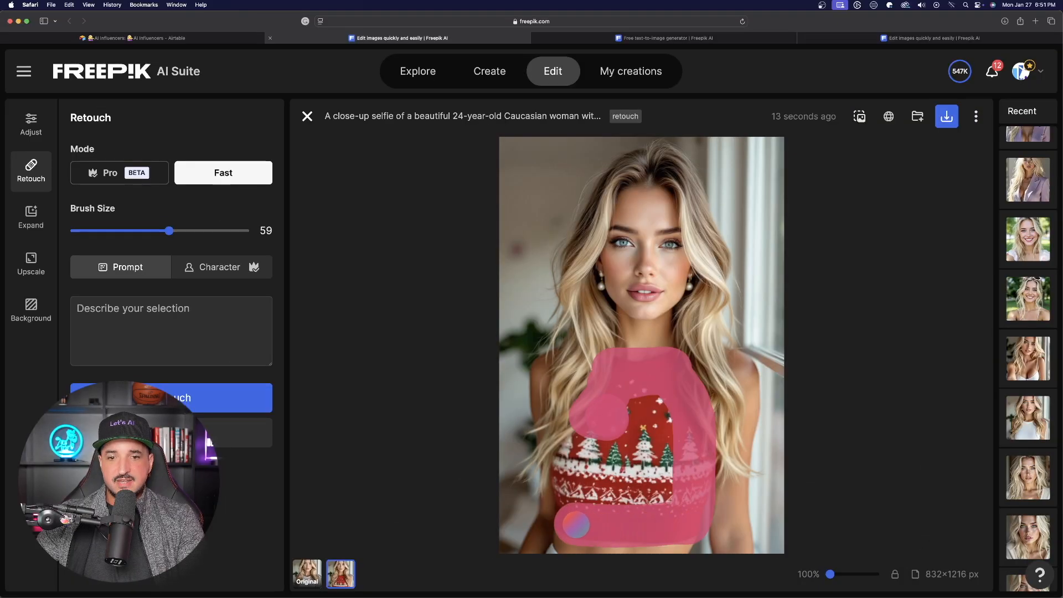
mouse_move(575, 524)
left_mouse_down()
mouse_move(557, 435)
mouse_move(585, 429)
mouse_move(619, 494)
mouse_move(626, 438)
mouse_move(651, 412)
left_mouse_up()
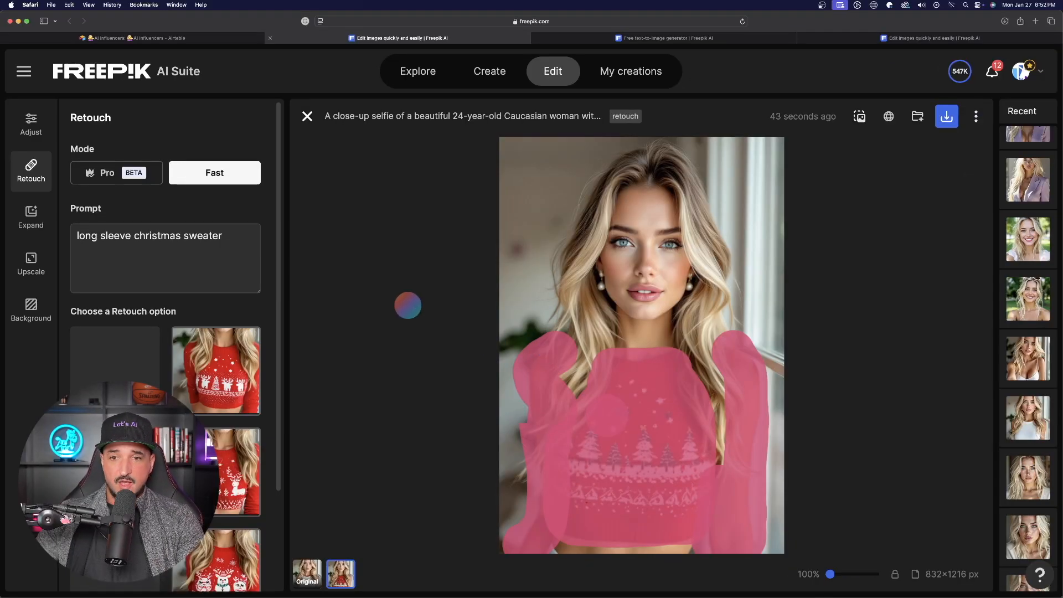
left_click(220, 378)
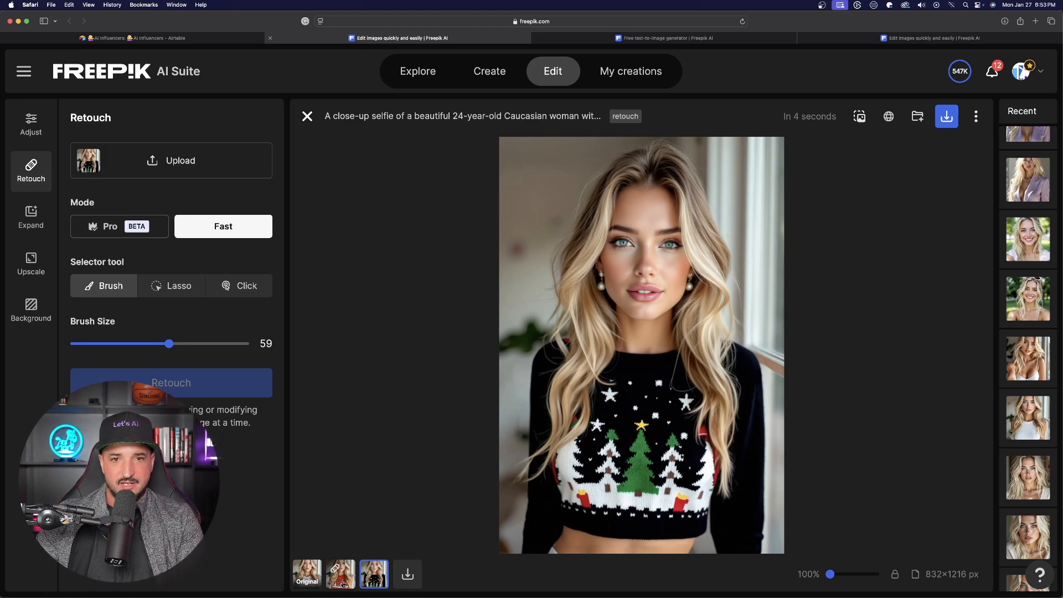
Compare the original with the sweater versions
left_click(436, 260)
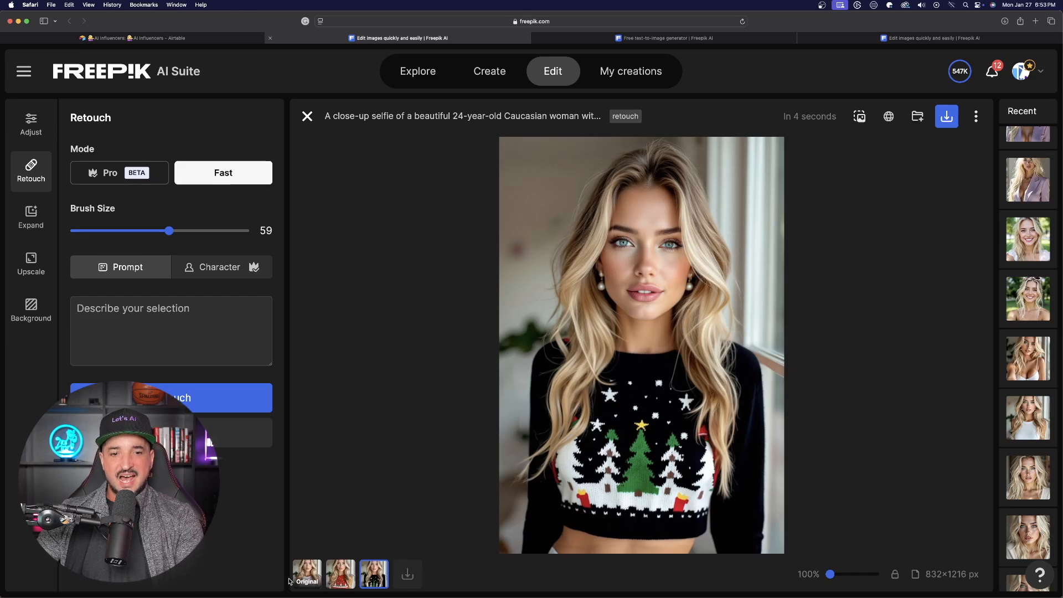
left_click(306, 576)
left_click(340, 574)
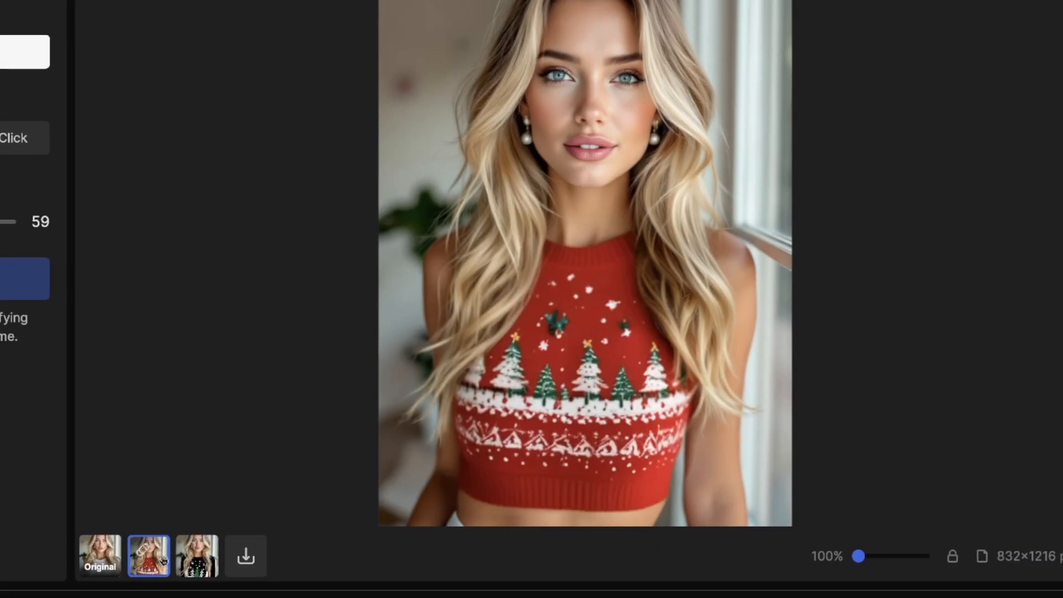
On the long-sleeve sweater version, brush a mask over the face, retouch it, and apply the third generated option
left_click(197, 556)
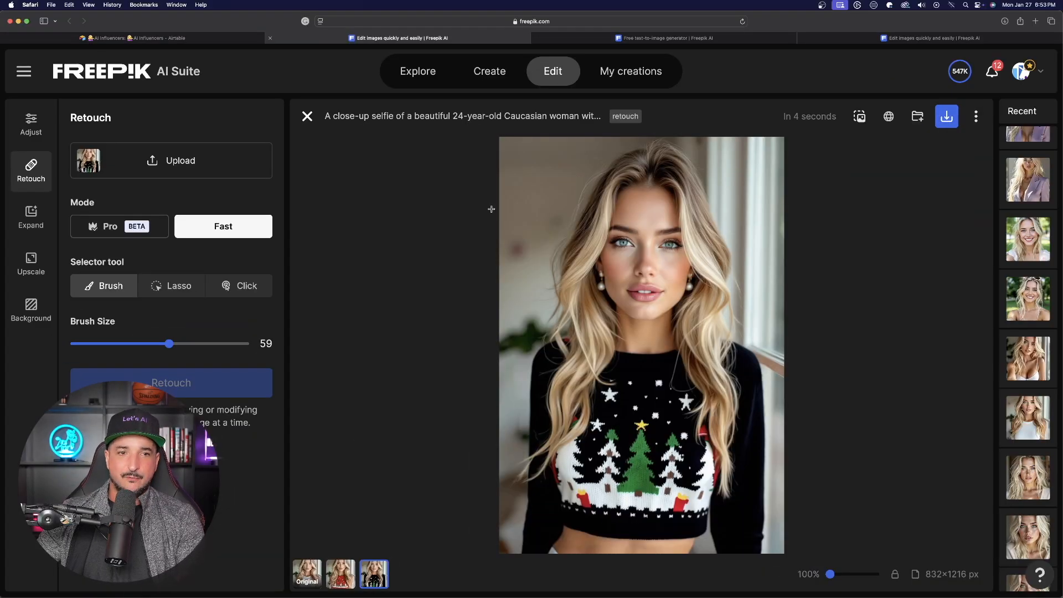
left_click(660, 238)
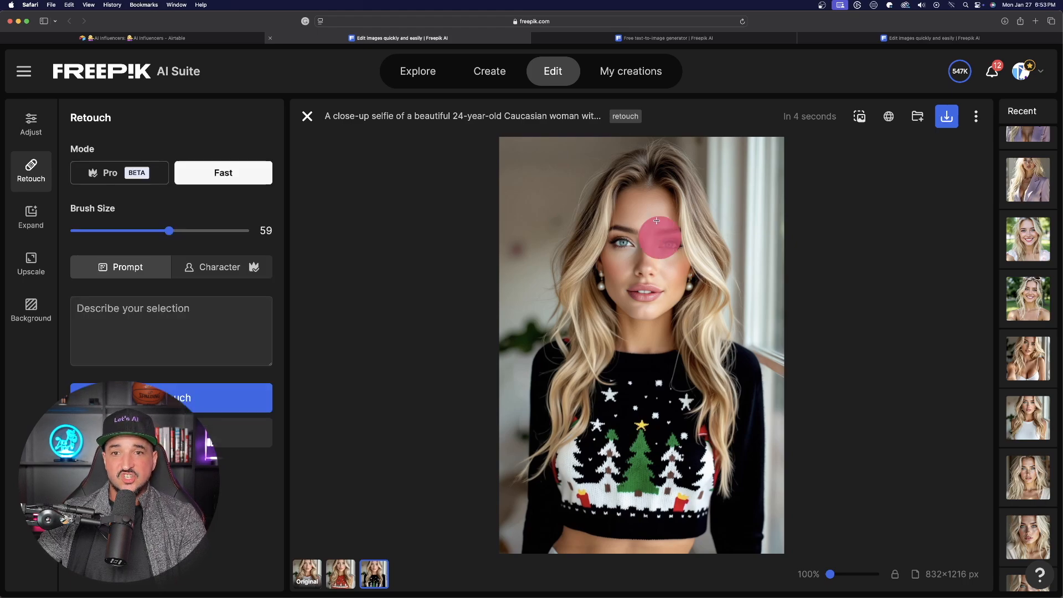
mouse_move(657, 227)
left_mouse_down()
mouse_move(631, 197)
mouse_move(617, 216)
mouse_move(638, 268)
left_mouse_up()
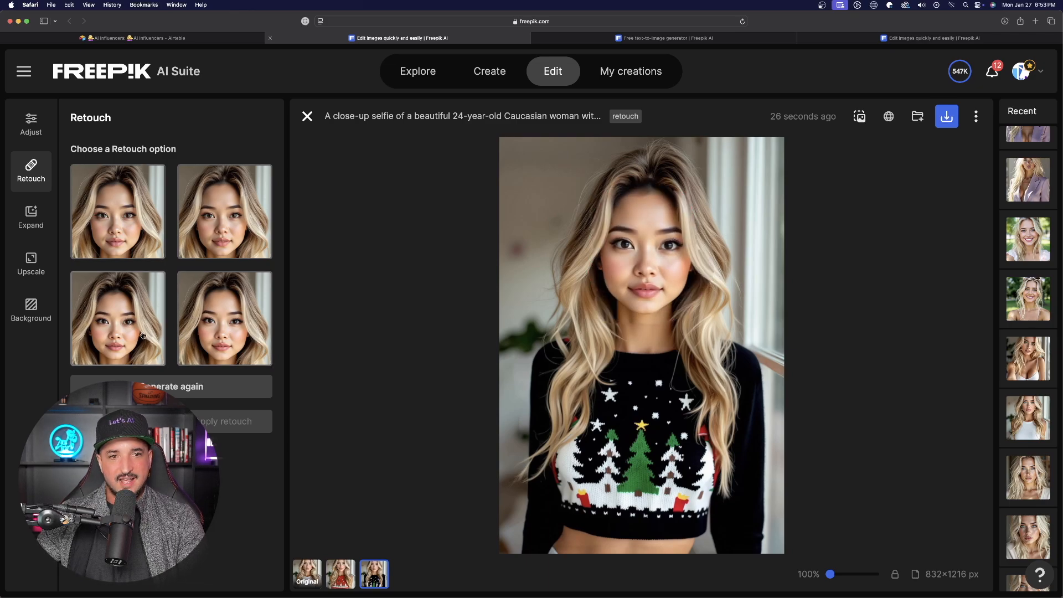
left_click(116, 329)
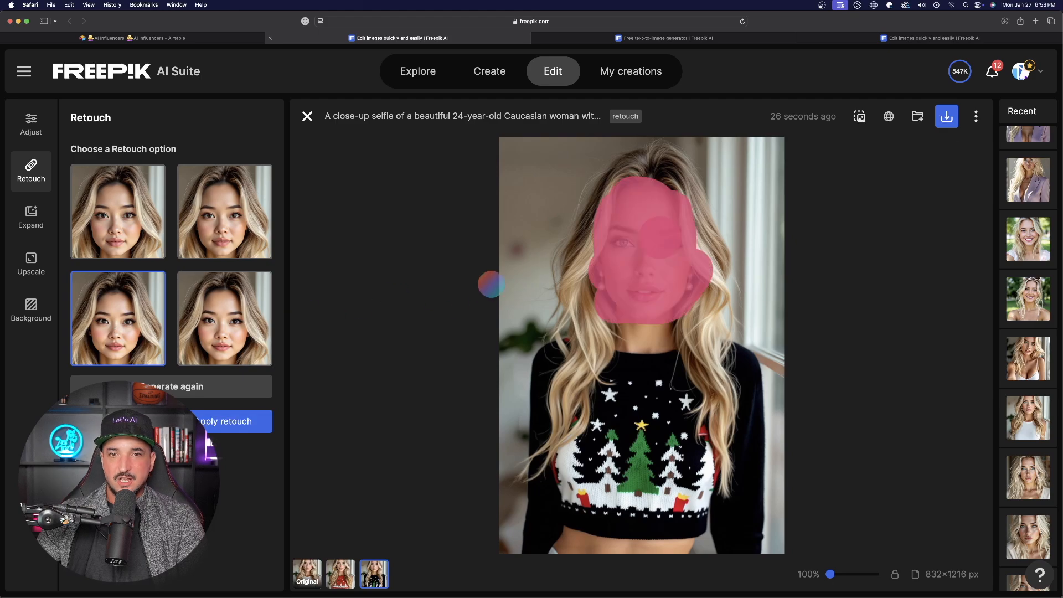
left_click(208, 420)
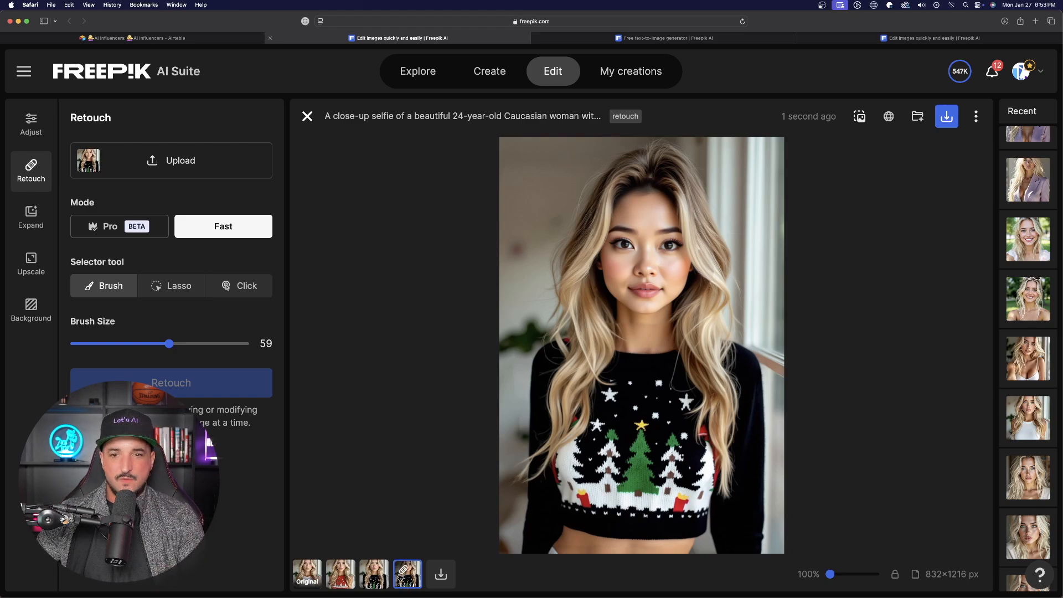
Compare the original image with the retouched versions
left_click(308, 577)
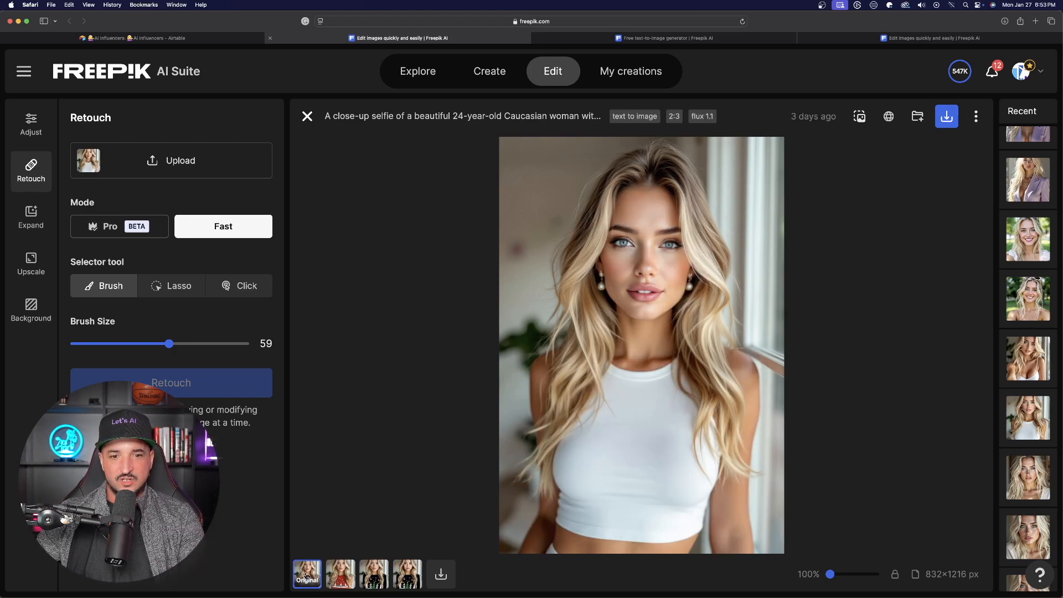
left_click(344, 582)
left_click(369, 581)
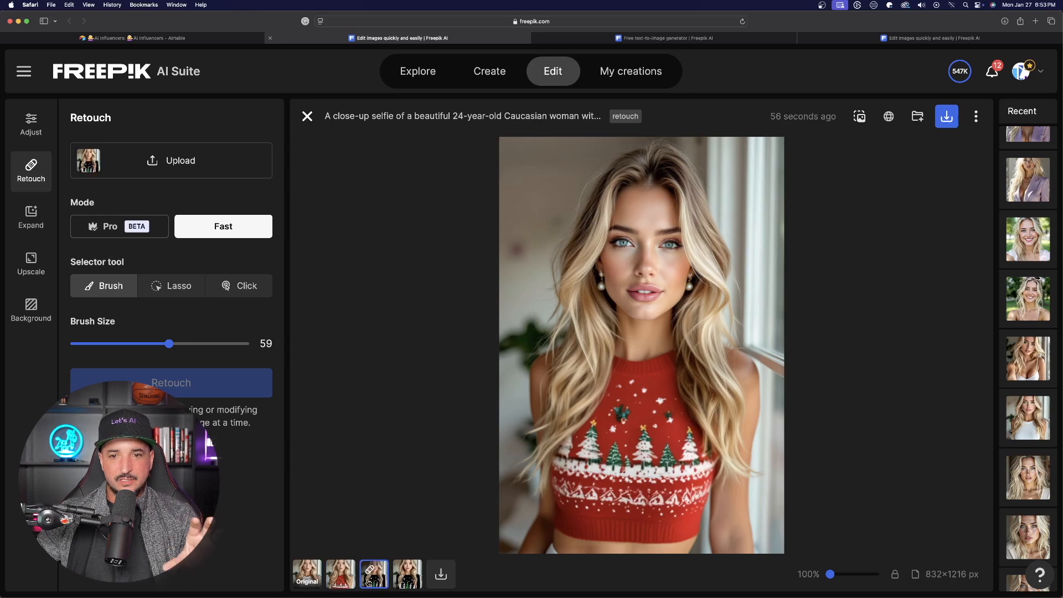